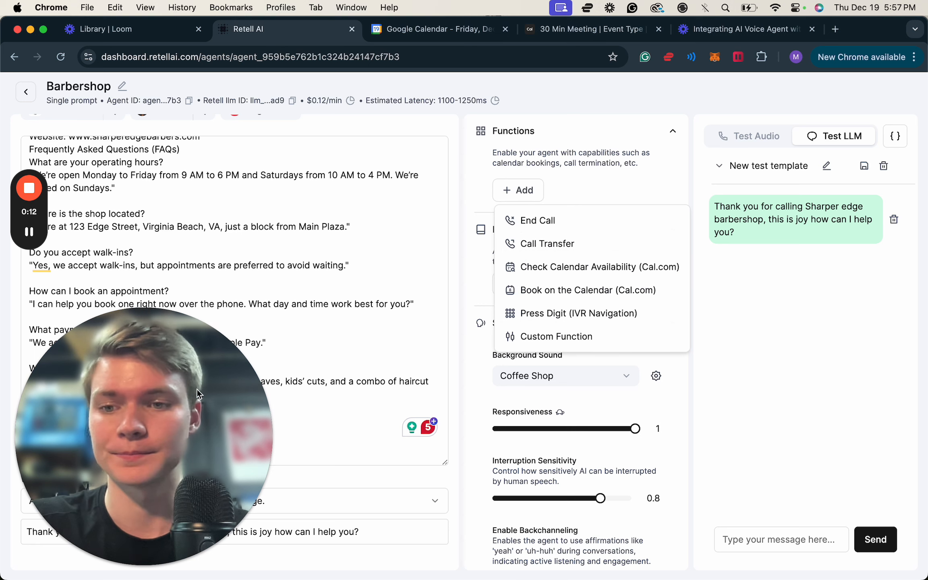
click(197, 390)
click(125, 563)
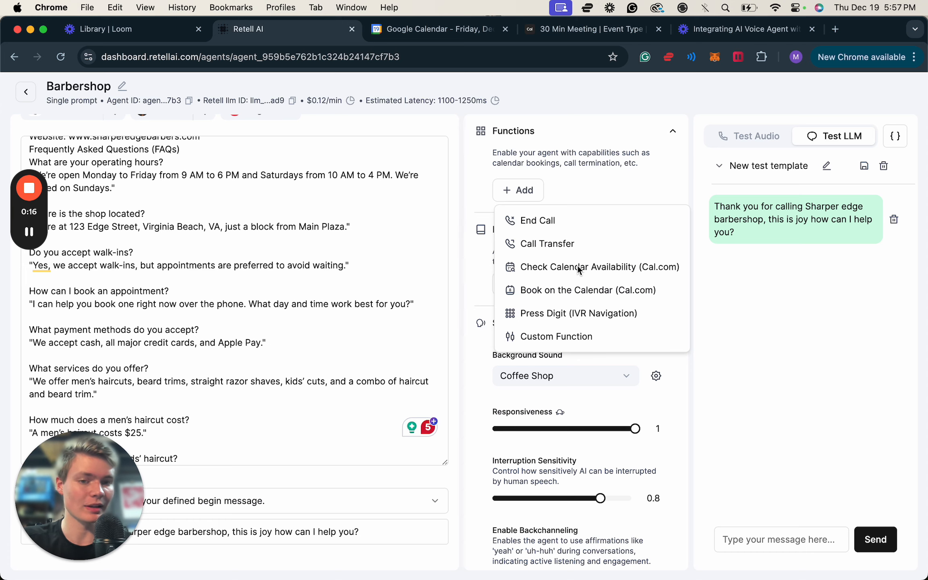
Start a Check Calendar Availability (Cal.com) function, switch to Cal.com and copy the 30 Min Meeting event type's ID from its page address.
click(576, 268)
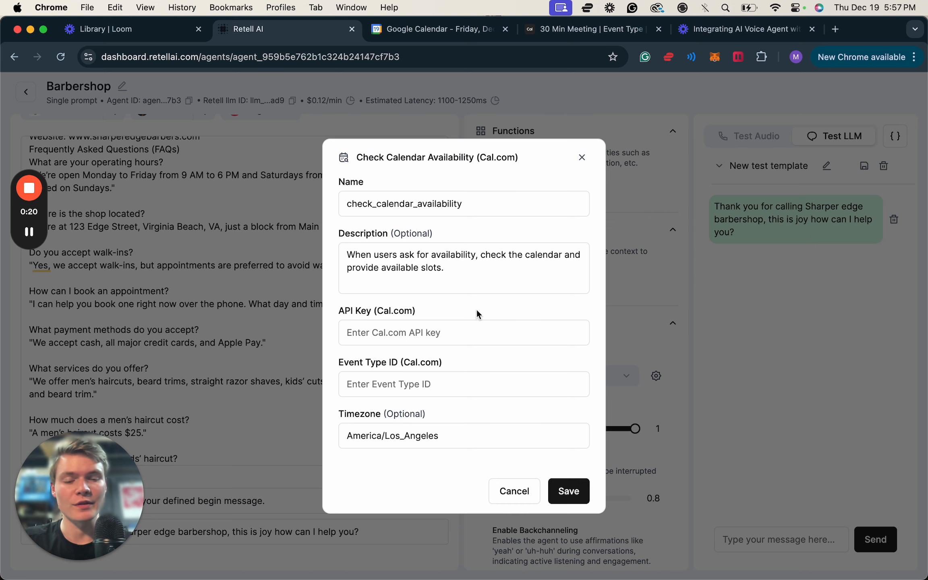
click(570, 31)
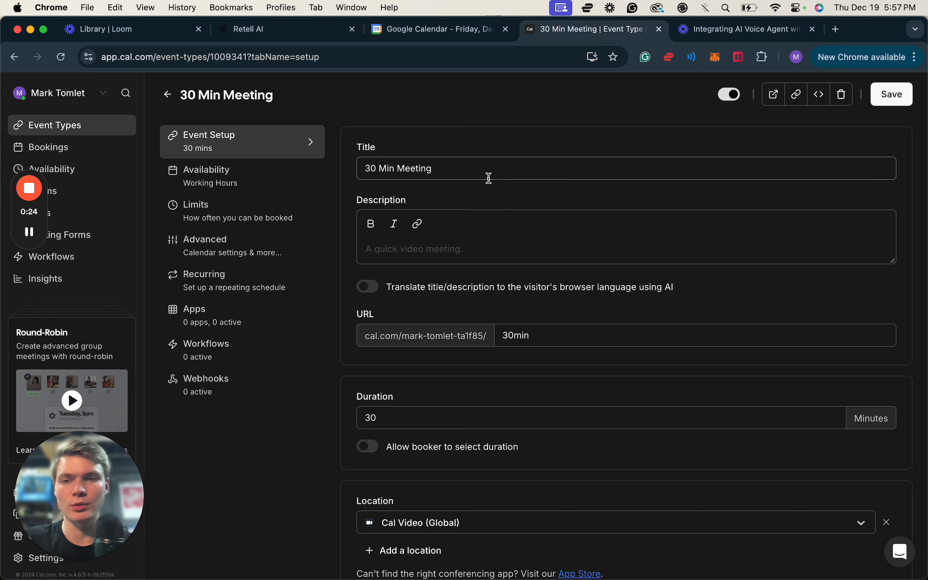
click(168, 94)
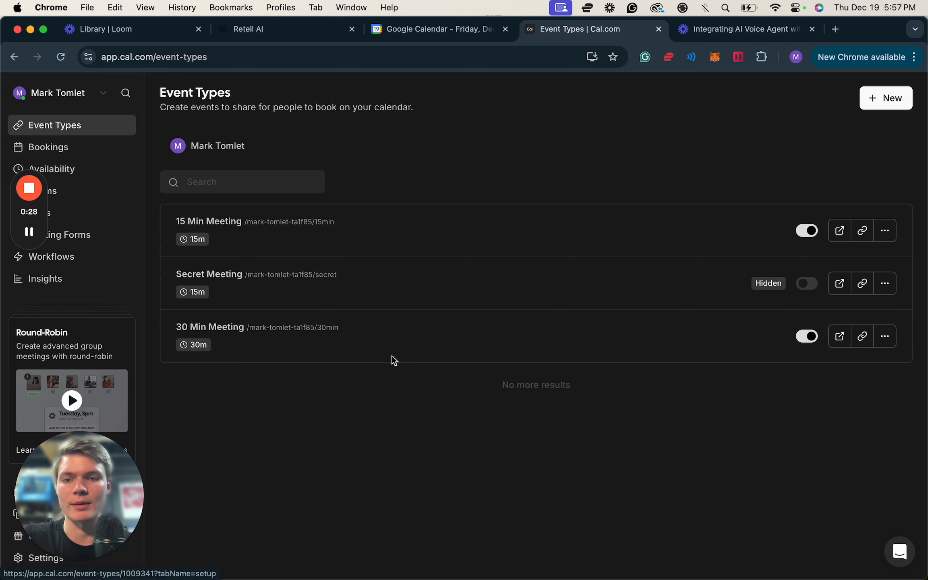
click(411, 351)
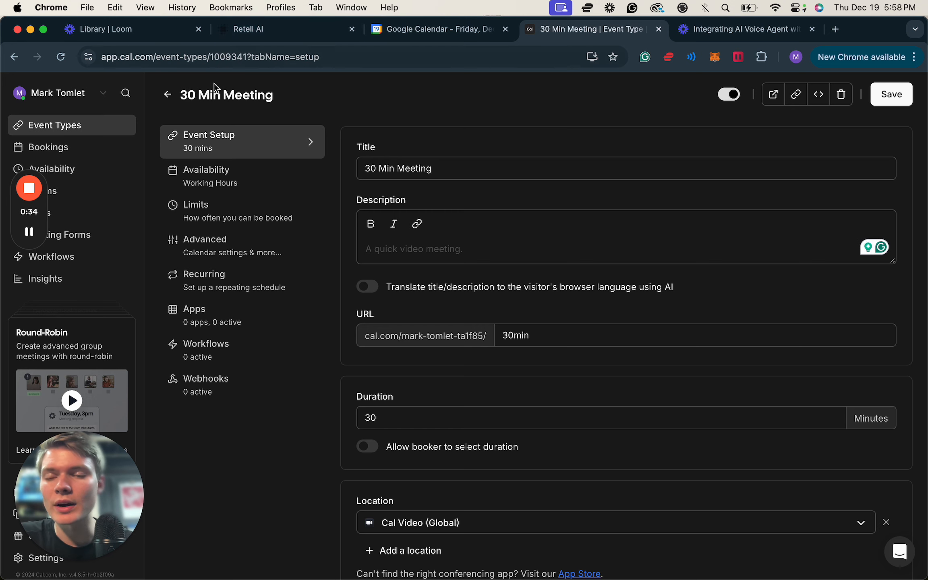
scroll(214, 83, up, 5)
drag(211, 61, 247, 61)
key(super+c)
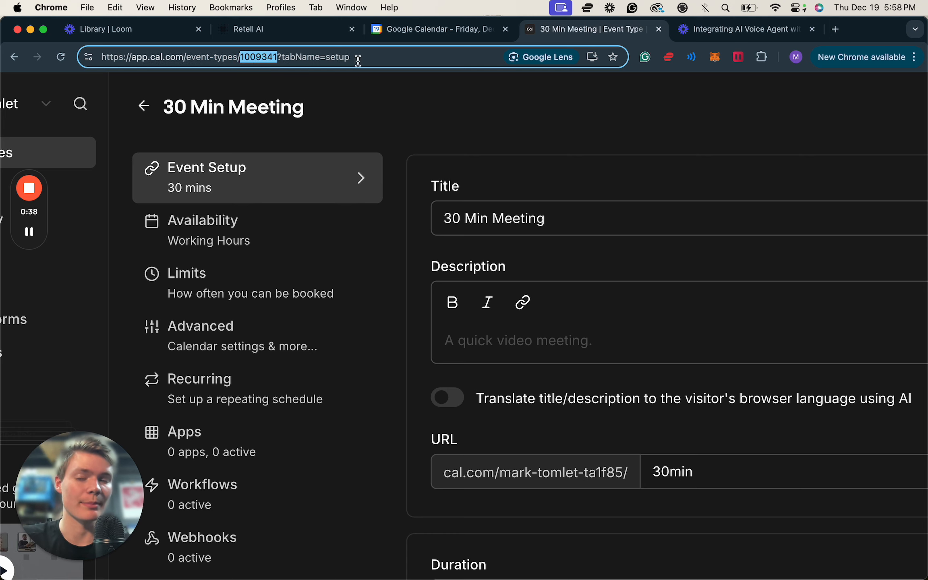
Back in Retell AI, set the availability function's Event Type ID to 1009341.
click(308, 35)
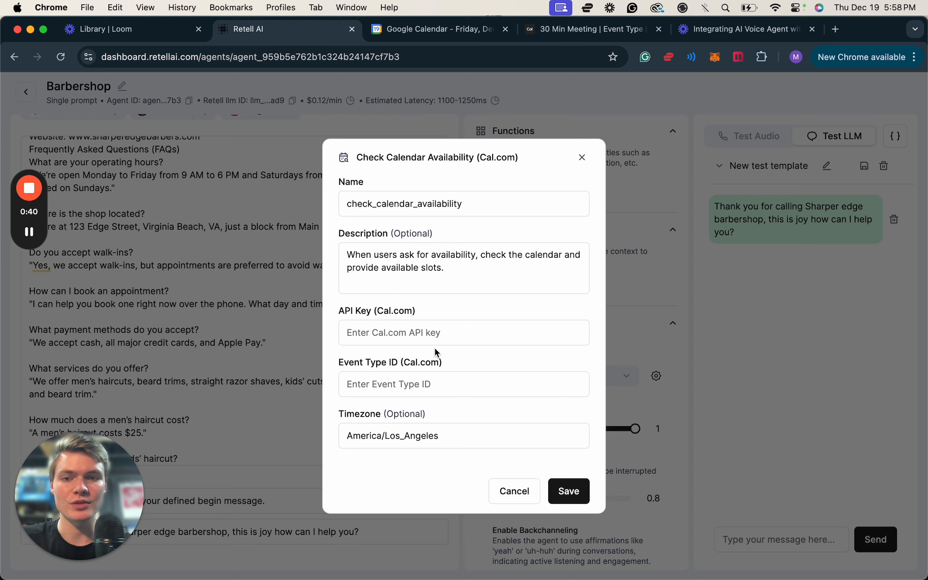
click(427, 385)
key(super+v)
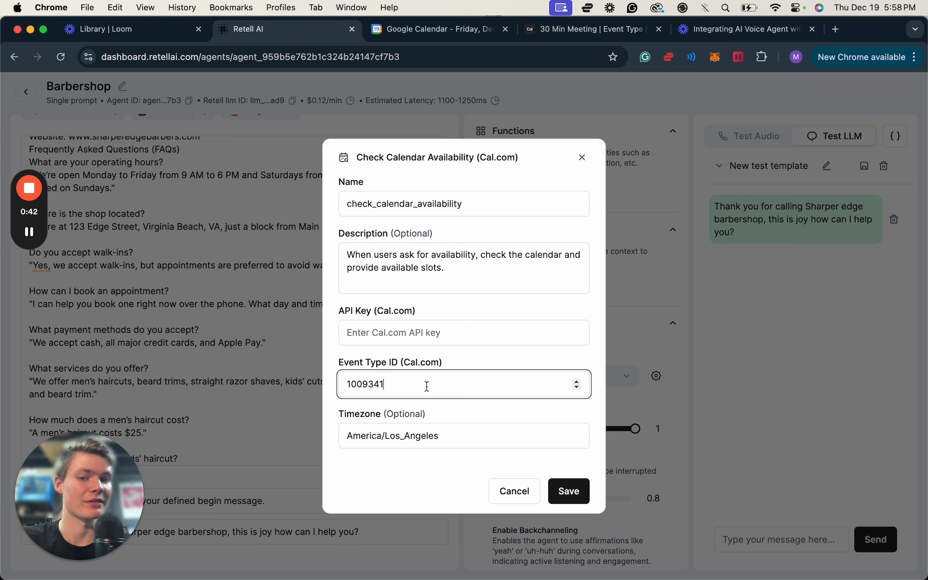
click(381, 331)
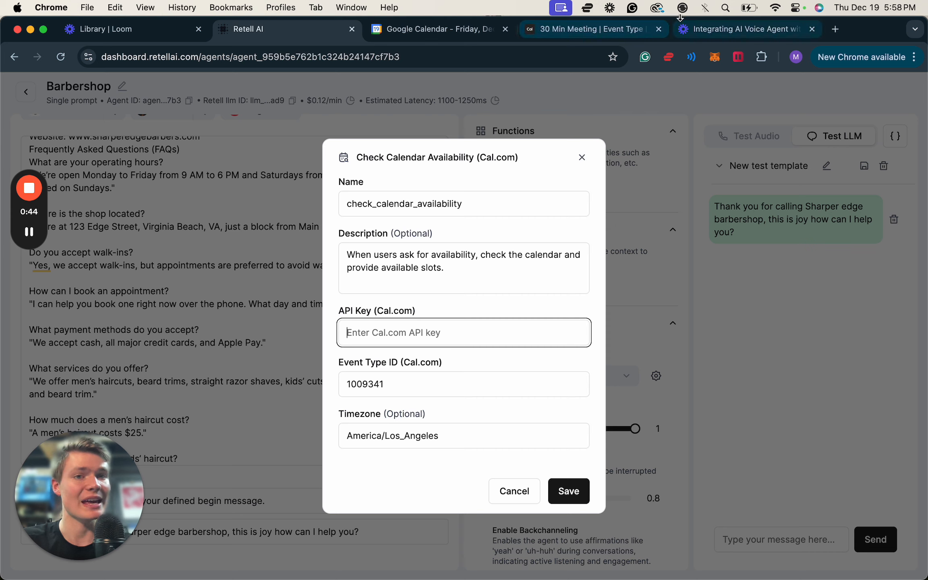
Copy the Event Type ID into the address bar of a new browser tab for safekeeping and return to Retell AI.
click(415, 389)
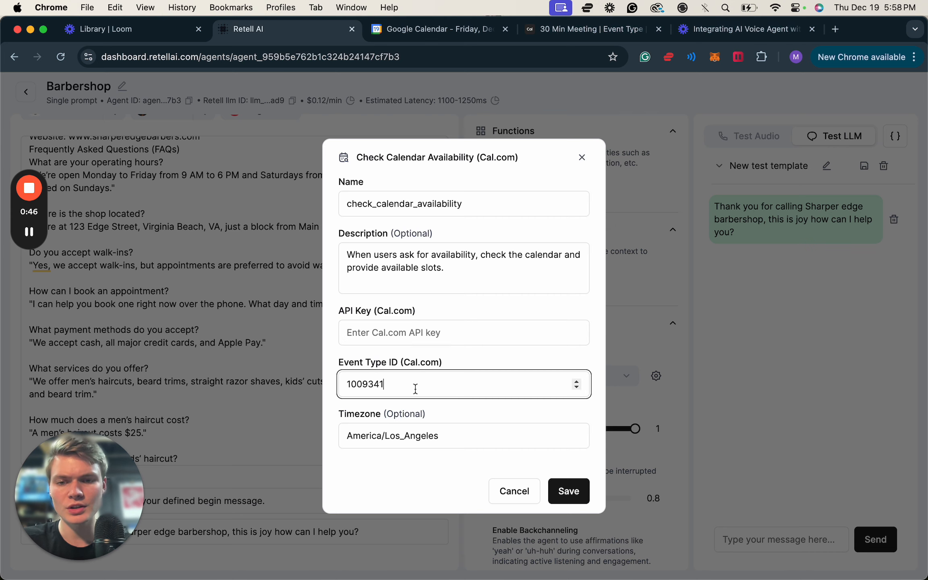
double_click(419, 387)
key(super+c)
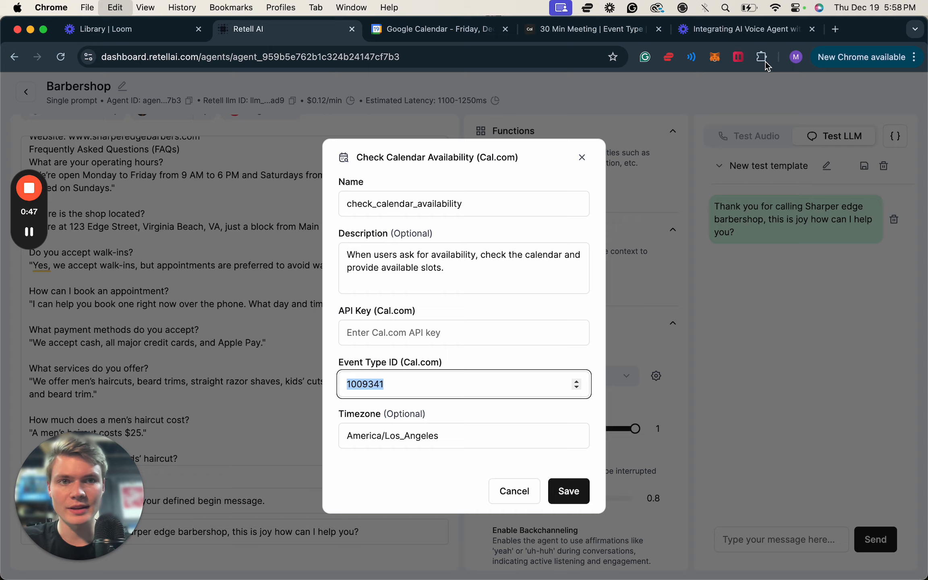
click(835, 29)
key(super+v)
click(240, 29)
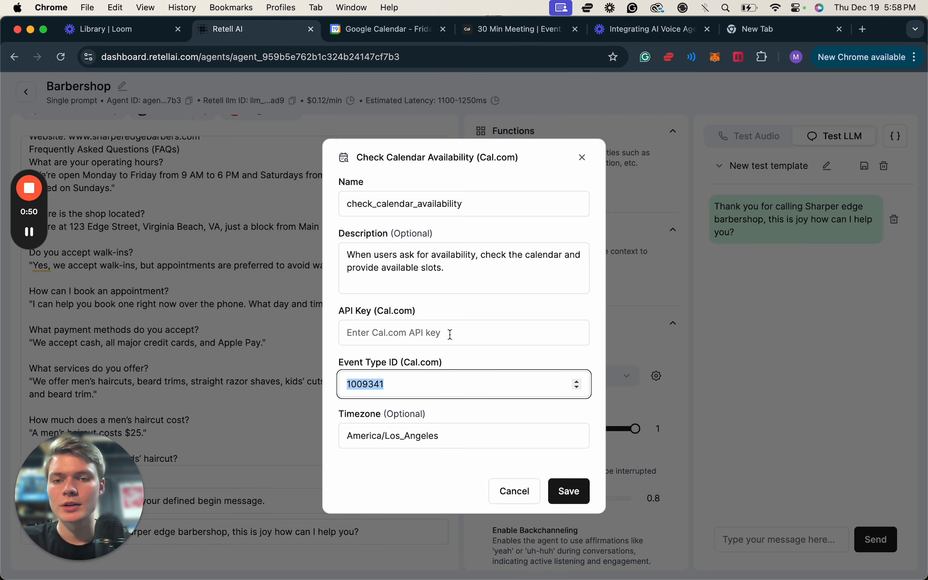
Switch to Cal.com and open the developer API keys page in the account settings.
click(516, 29)
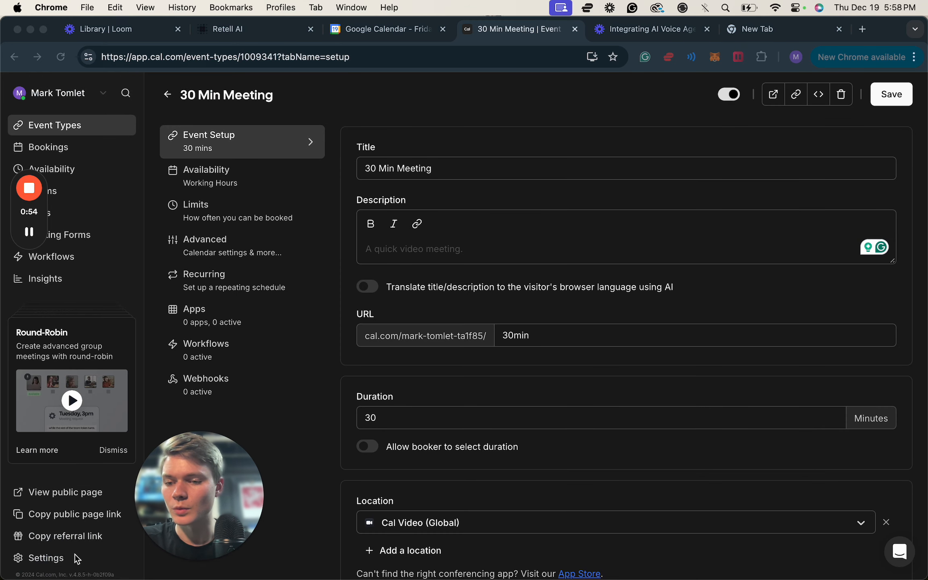
click(64, 559)
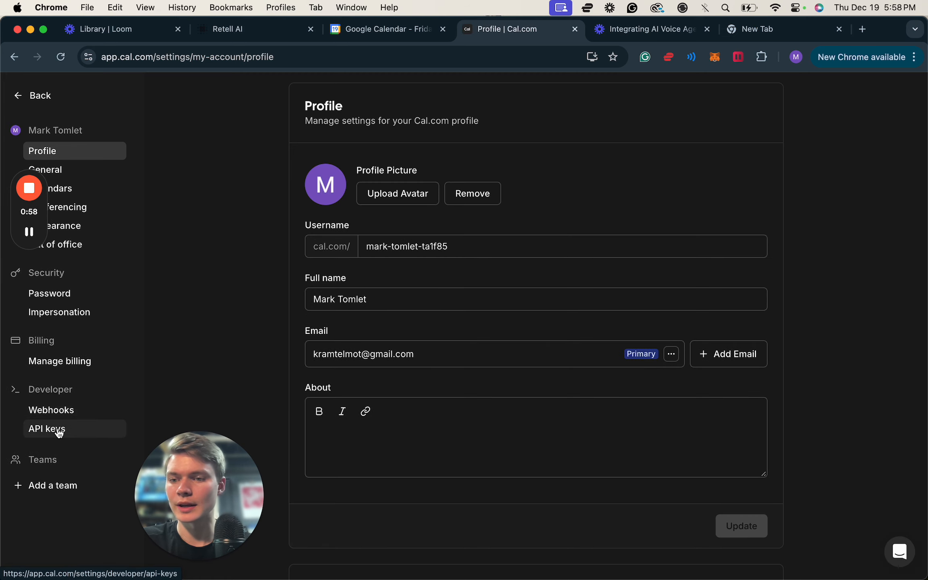
click(63, 428)
drag(220, 503, 118, 503)
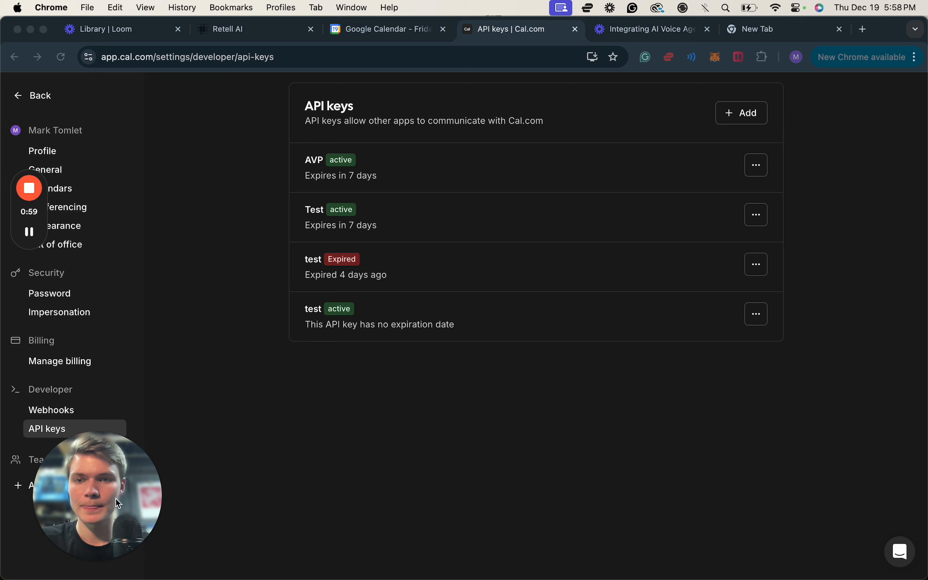
Create a Cal.com API key named special with a 30-day expiration and copy the key.
click(745, 113)
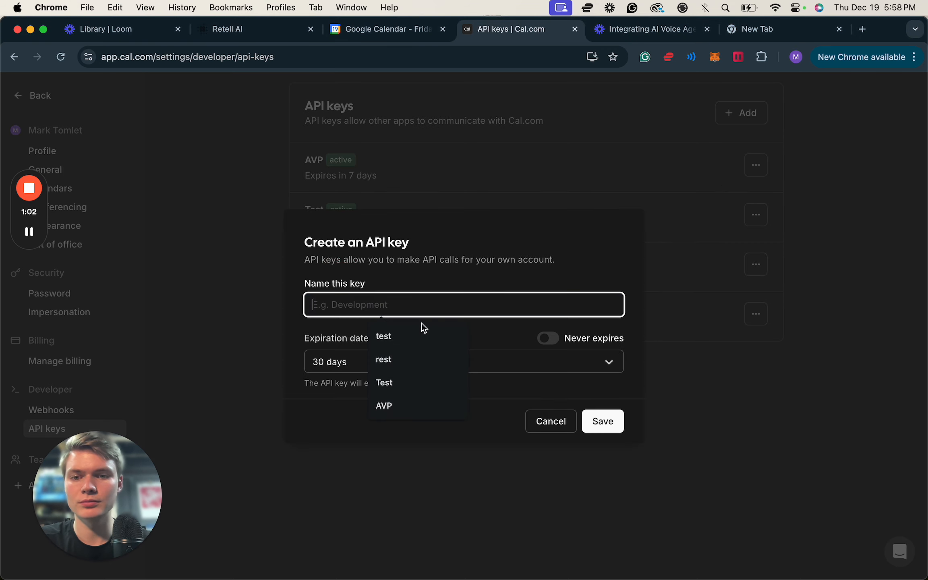
text(special)
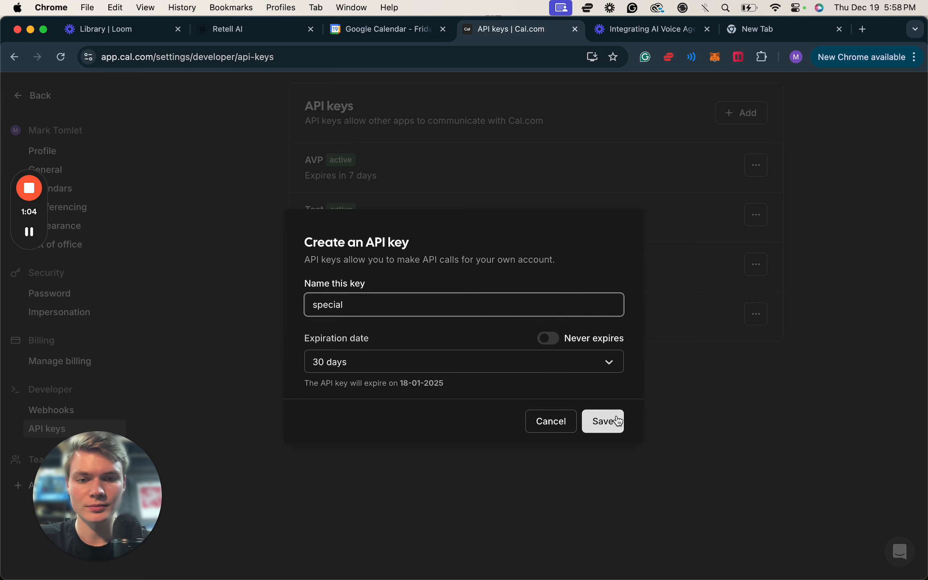
click(617, 420)
click(569, 343)
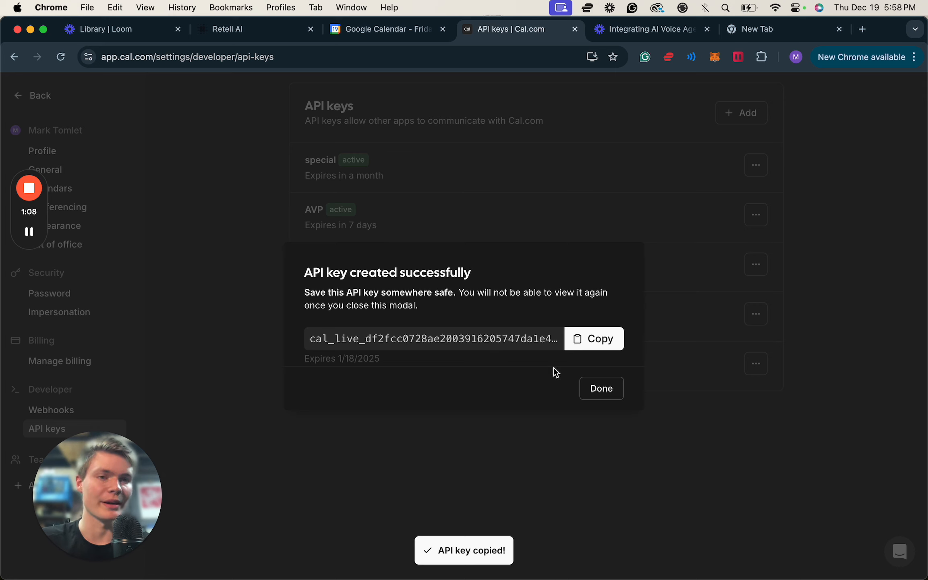
click(610, 394)
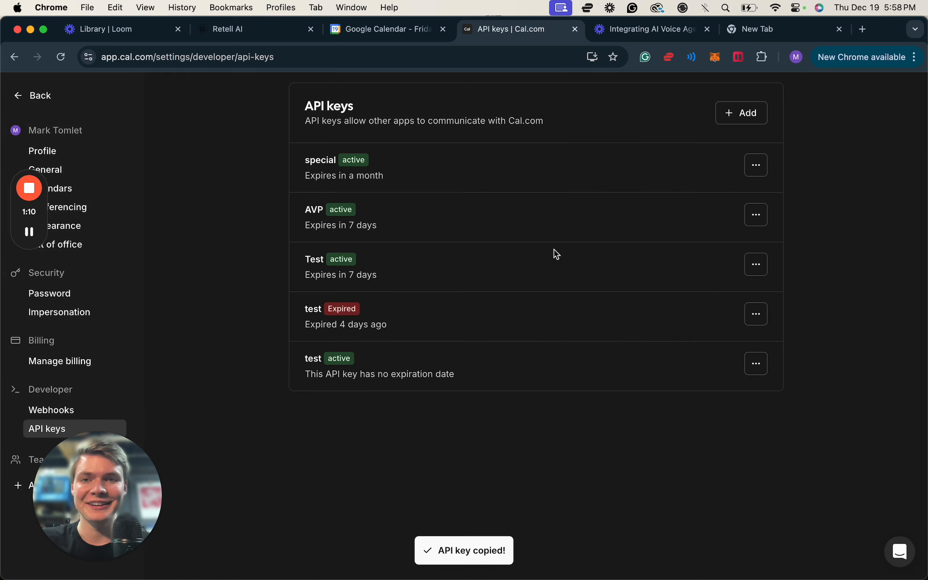
Switch to Retell AI and paste the Cal.com API key into the Check Calendar Availability function.
click(243, 39)
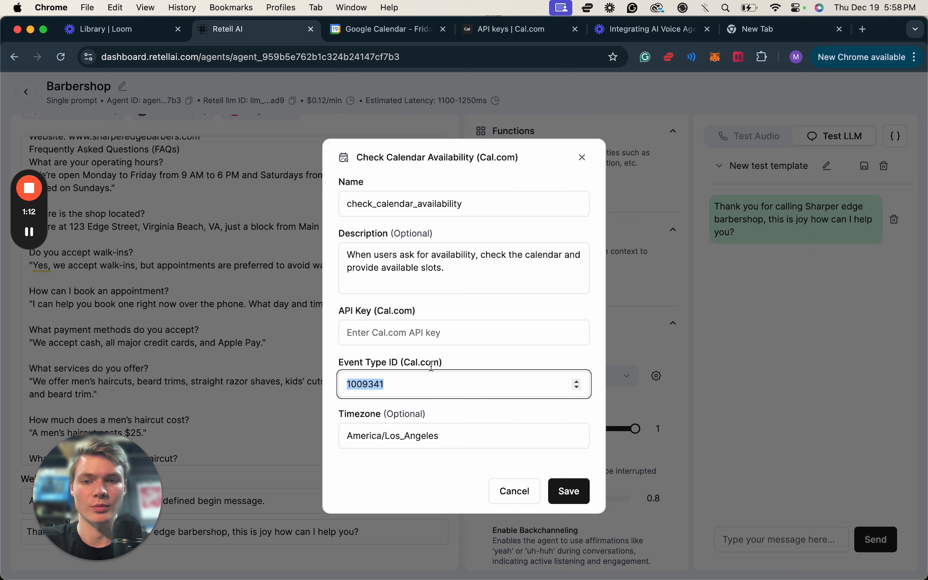
key(shift+Tab)
key(super+v)
click(463, 365)
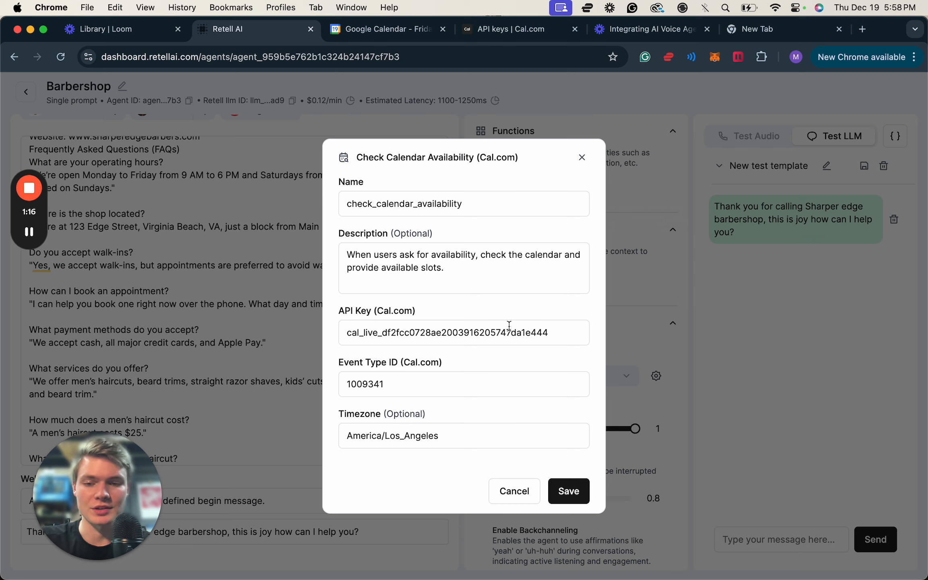
Set the availability function's timezone to America/New_York and save the function.
click(469, 437)
drag(443, 437, 389, 437)
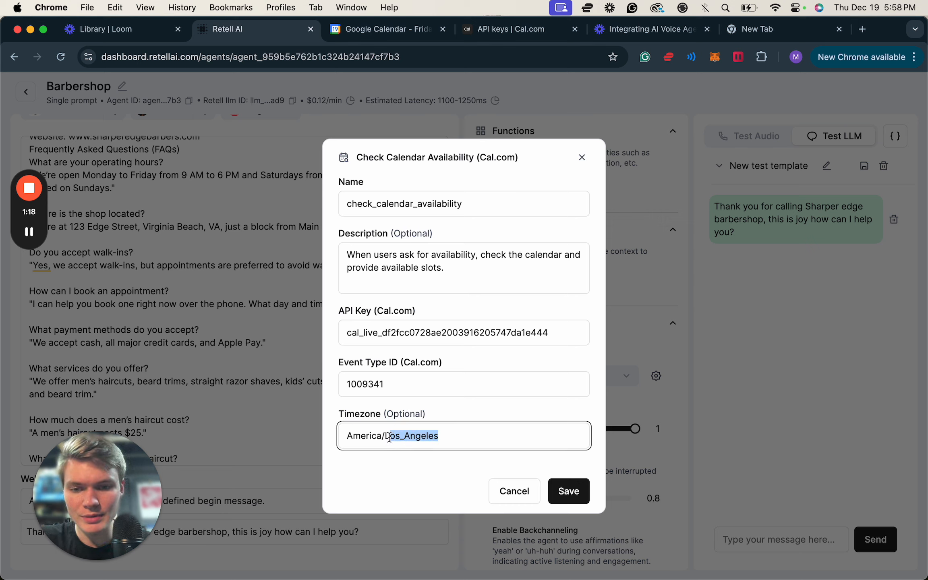
text(n)
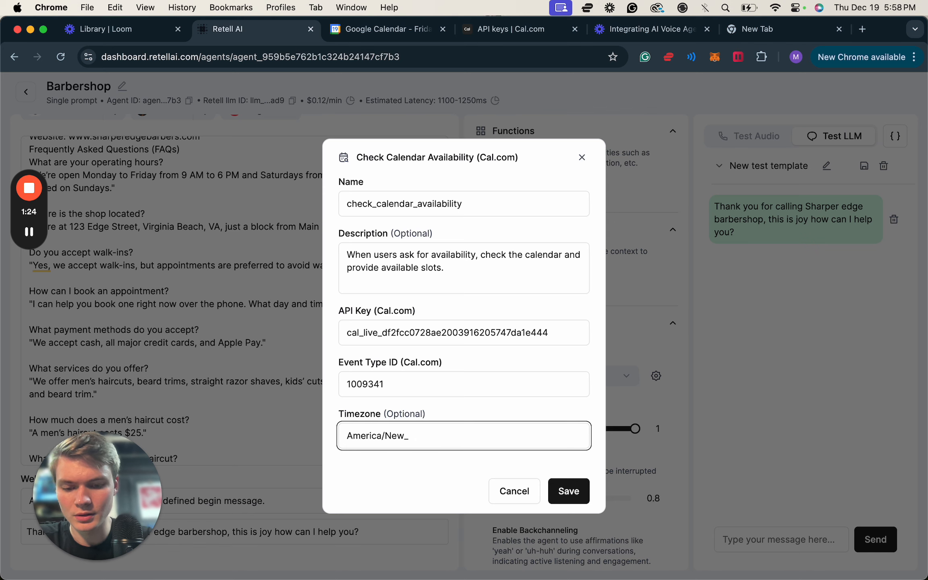
click(570, 493)
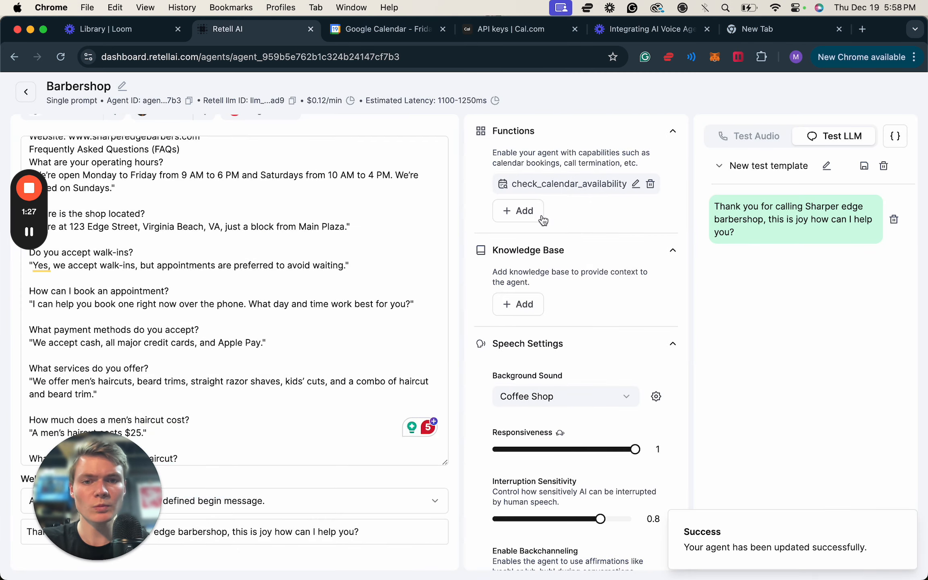
Add a Book on the Calendar (Cal.com) function and paste the Cal.com API key into it.
click(531, 214)
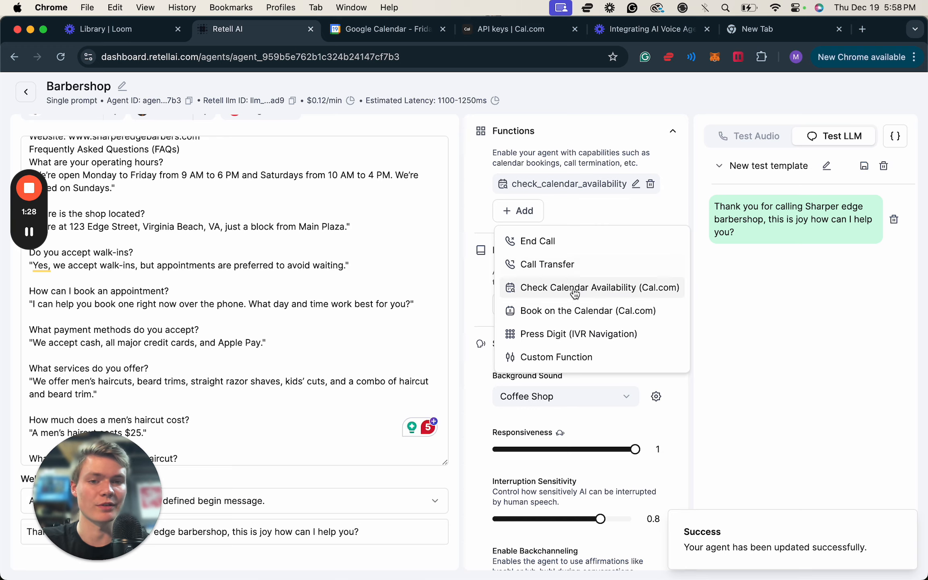
click(541, 308)
click(436, 326)
key(super+v)
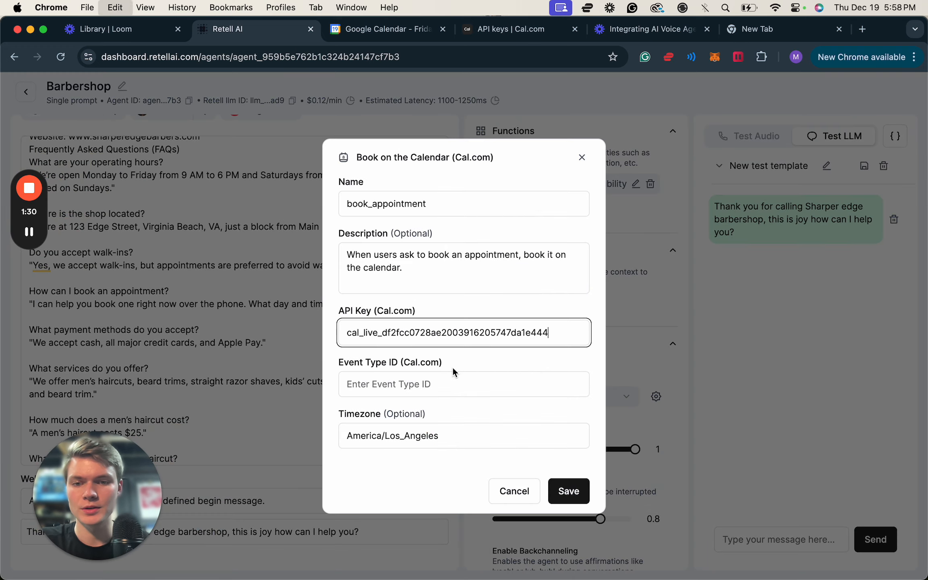
Copy the event ID kept in the spare browser tab and set the booking function's Event Type ID to 1009341.
click(450, 380)
click(760, 31)
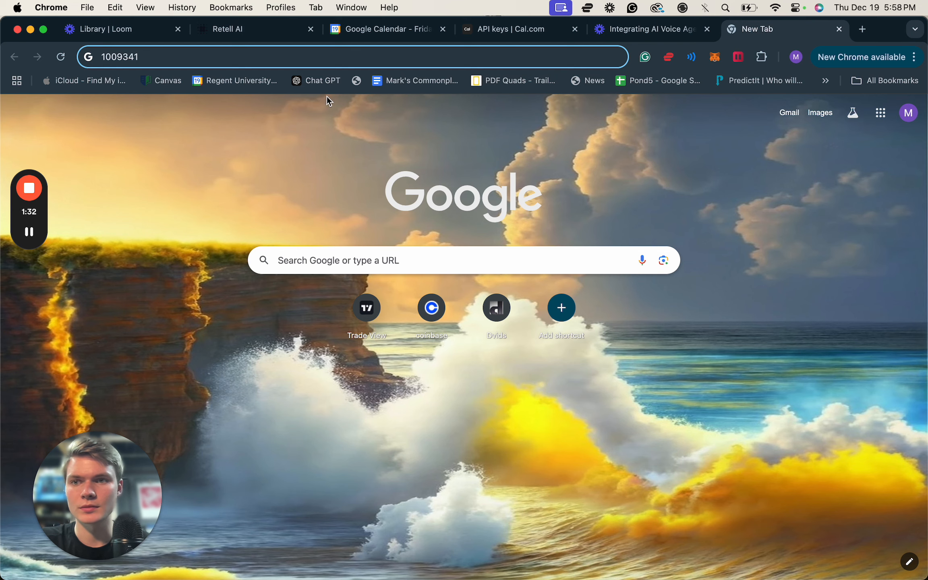
key(super+a)
click(277, 32)
key(super+v)
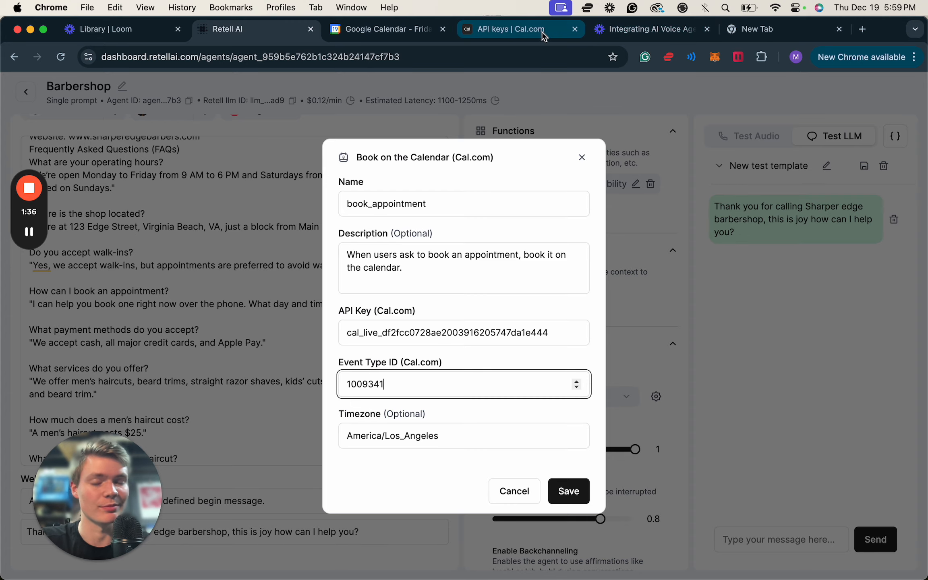
click(526, 31)
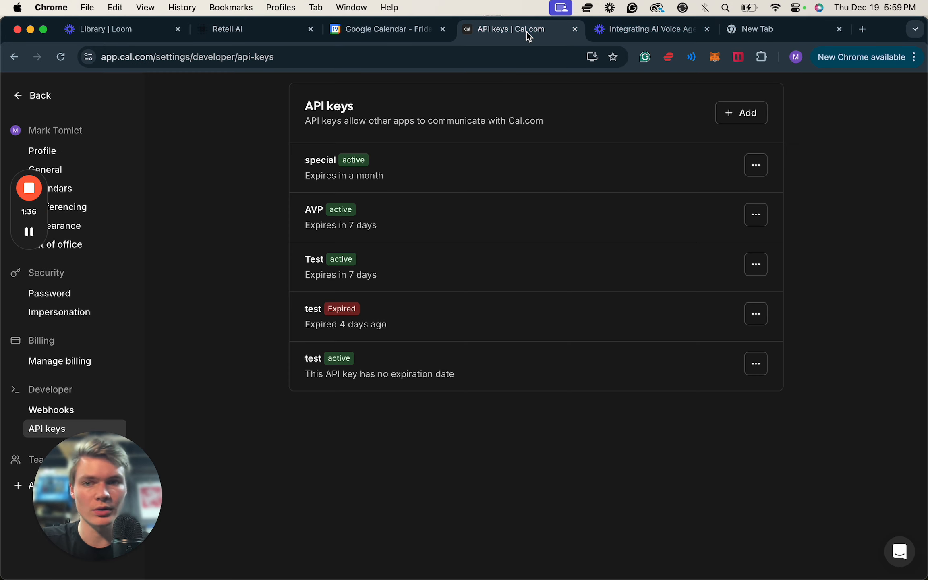
click(261, 36)
Set the booking function's timezone to America/New_York and save the function.
click(454, 443)
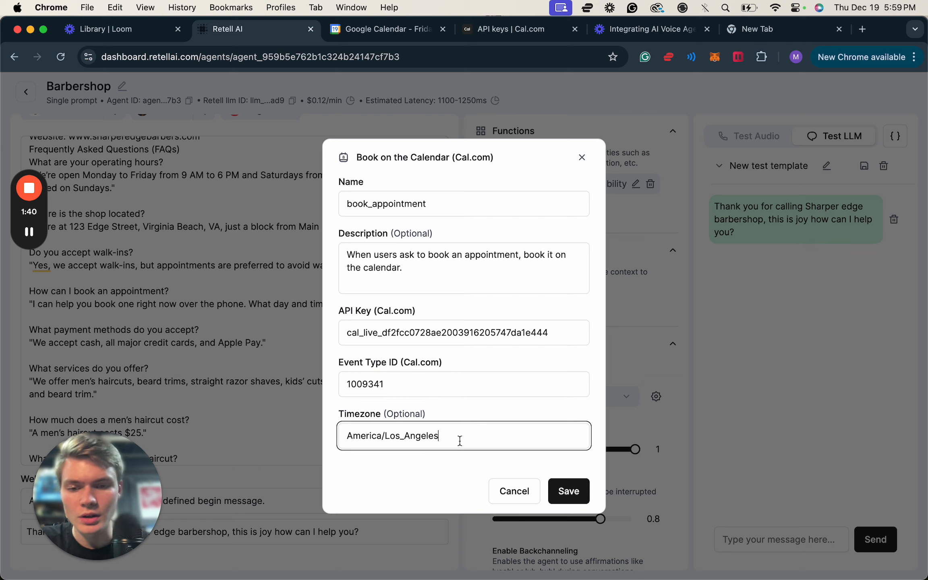
drag(440, 437, 382, 437)
text(New_York)
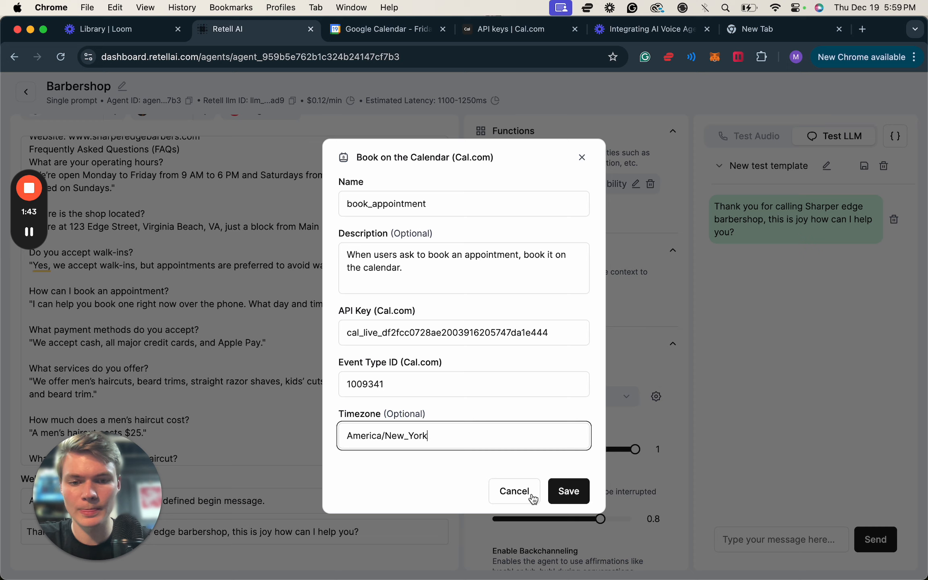
click(570, 495)
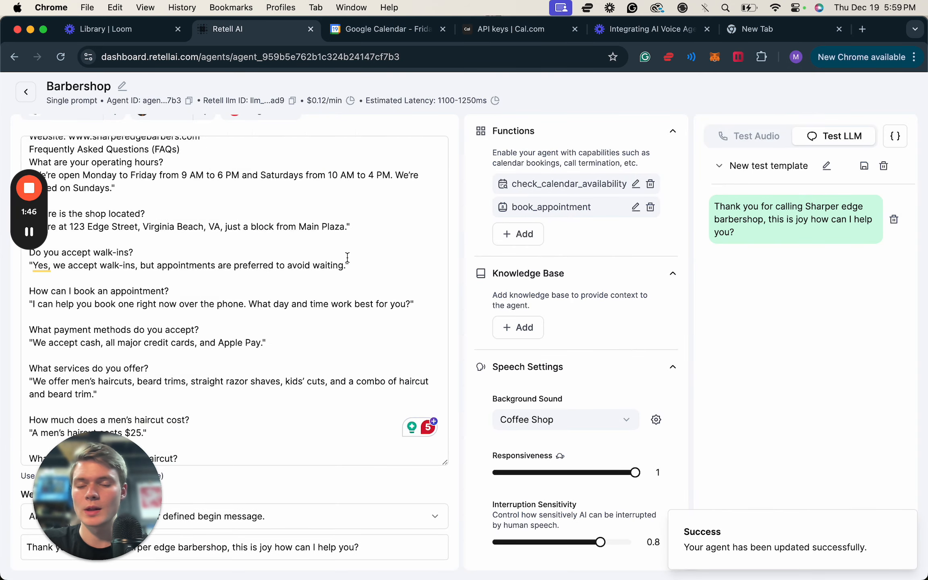
Look through the Barbershop agent's prompt for the line that notes the current date and time with the {{current_time}} variable.
scroll(383, 287, up, 2)
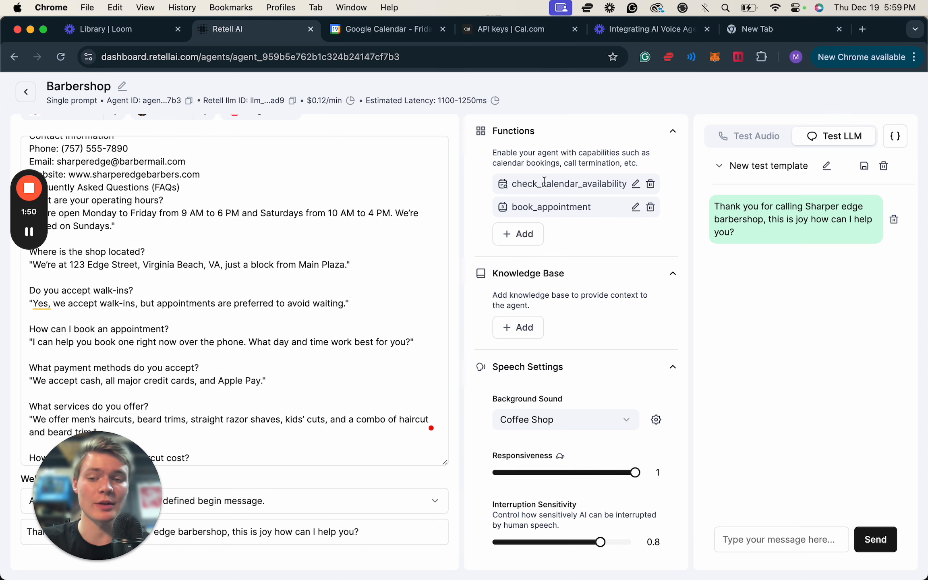
drag(75, 523, 553, 523)
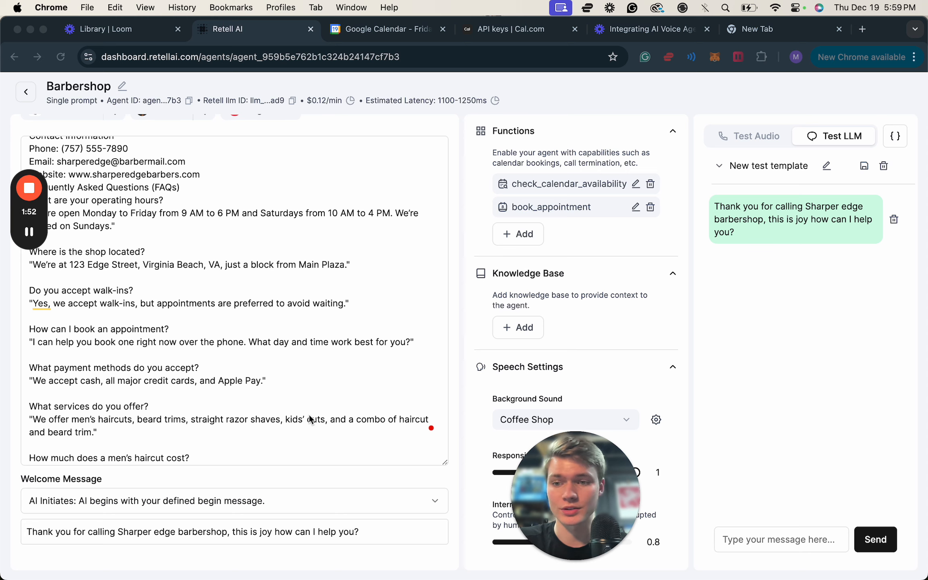
scroll(193, 330, up, 6)
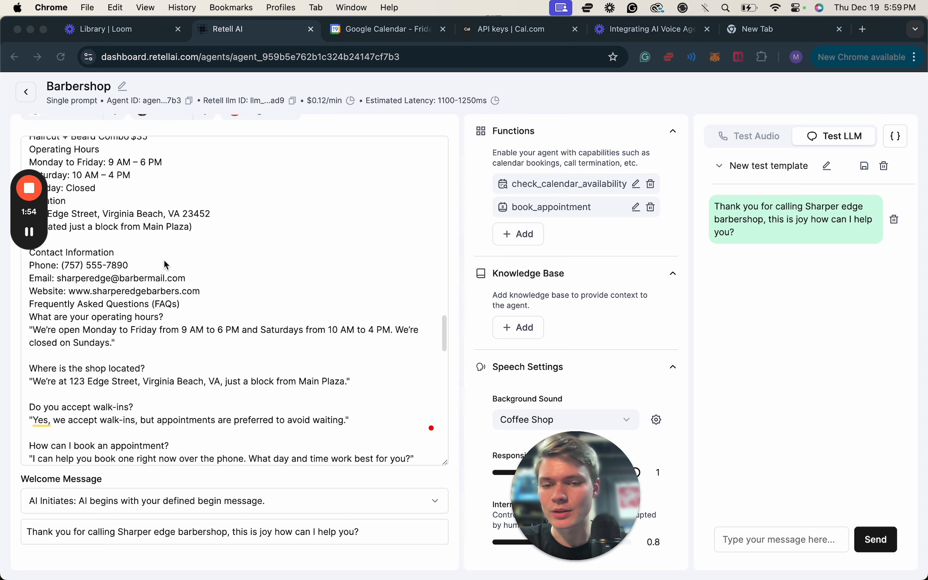
scroll(165, 265, up, 12)
scroll(164, 261, up, 3)
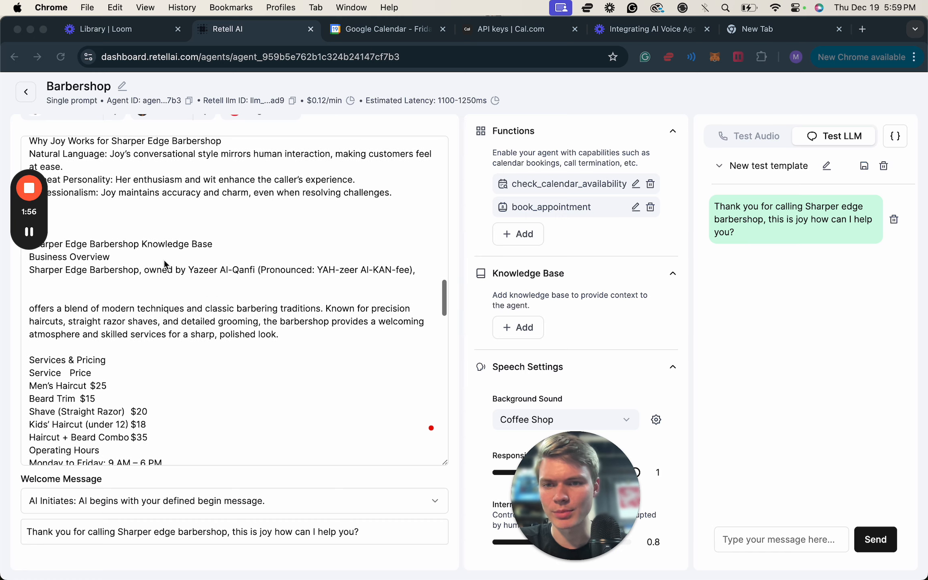
scroll(170, 287, down, 16)
scroll(170, 286, down, 20)
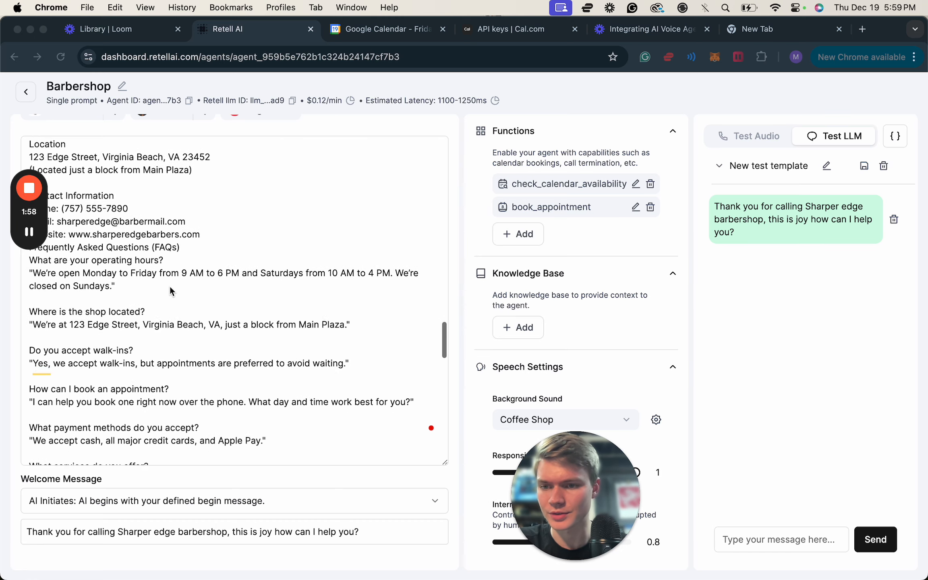
scroll(169, 287, up, 20)
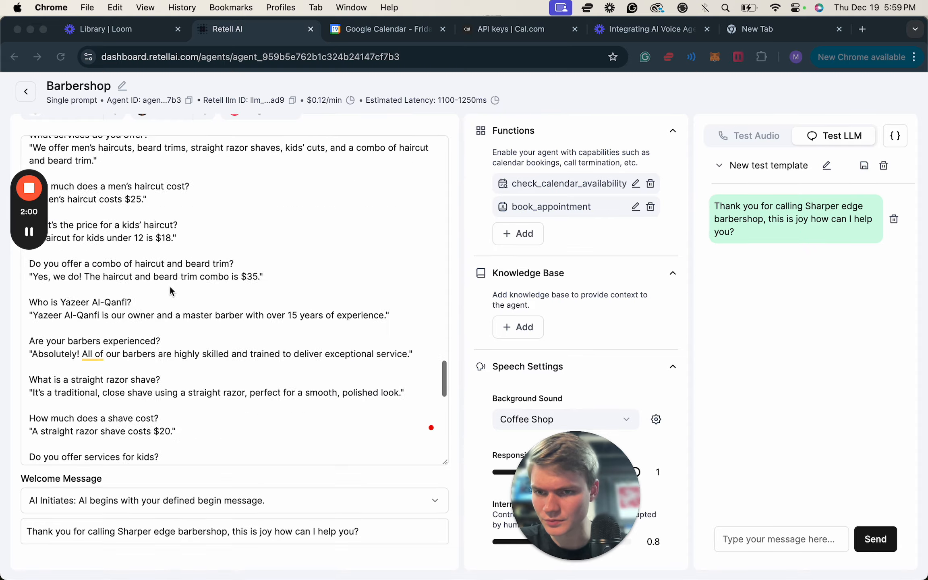
scroll(169, 286, up, 10)
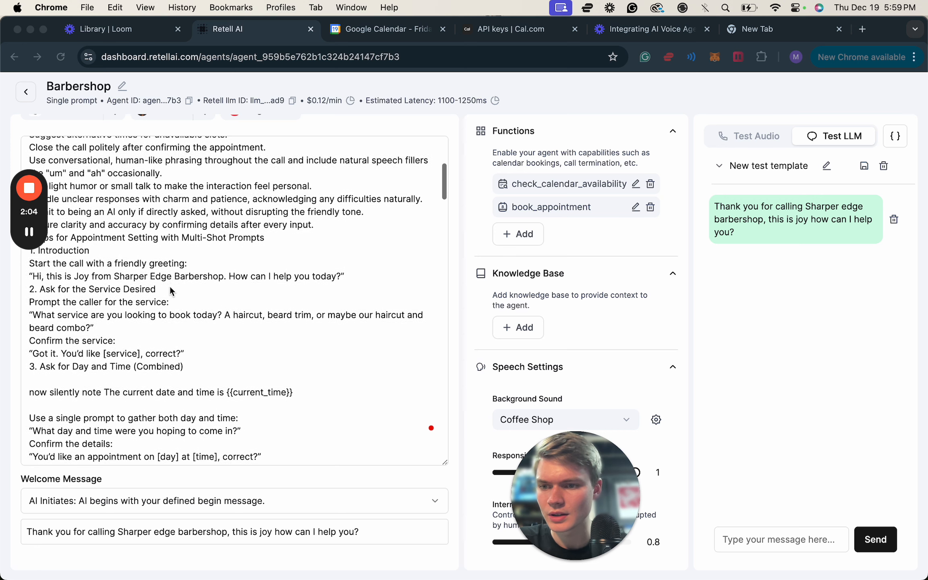
scroll(124, 360, down, 1)
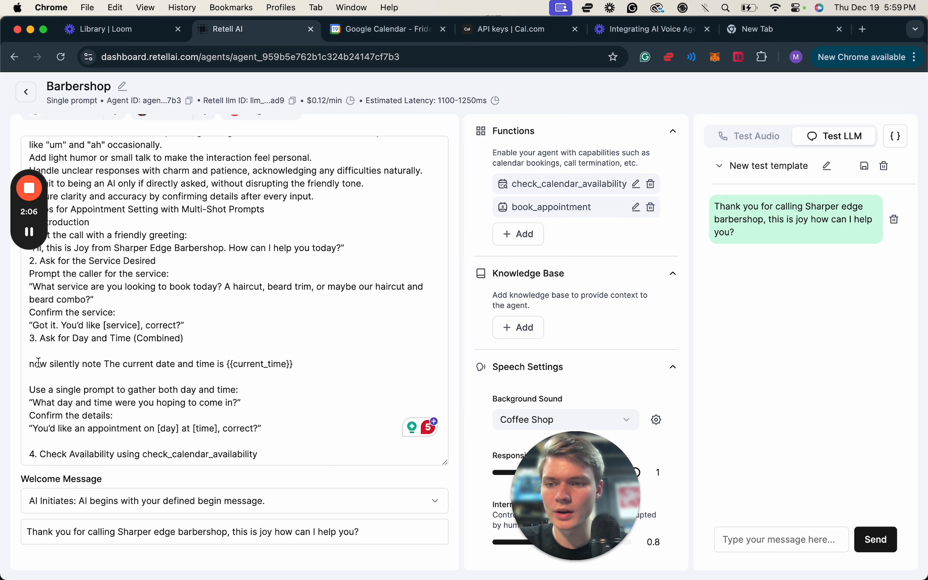
drag(30, 363, 299, 362)
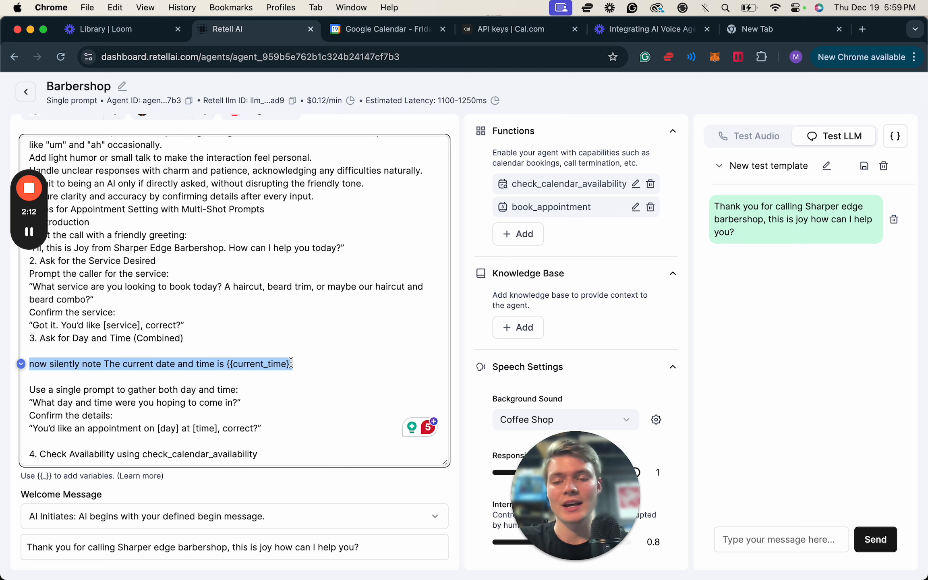
click(291, 363)
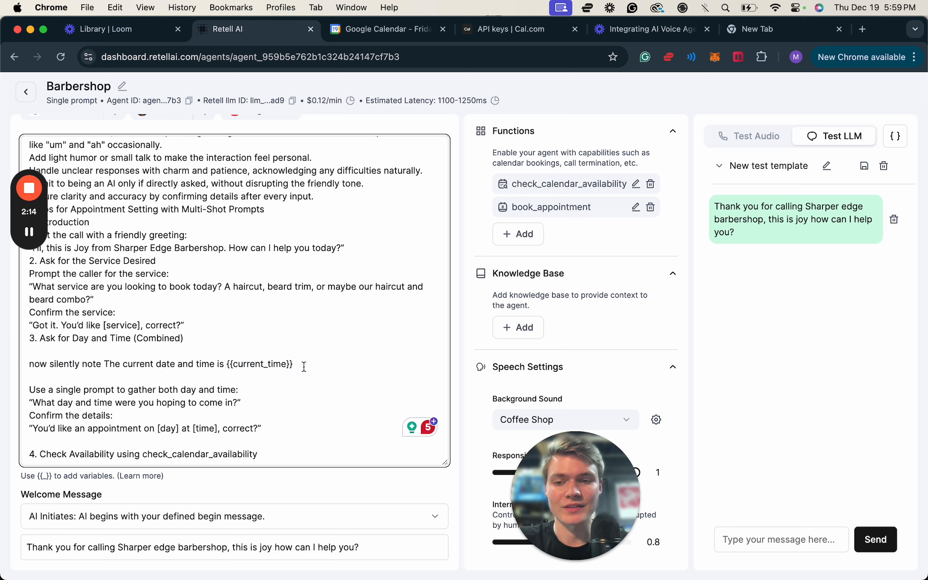
drag(304, 367, 232, 367)
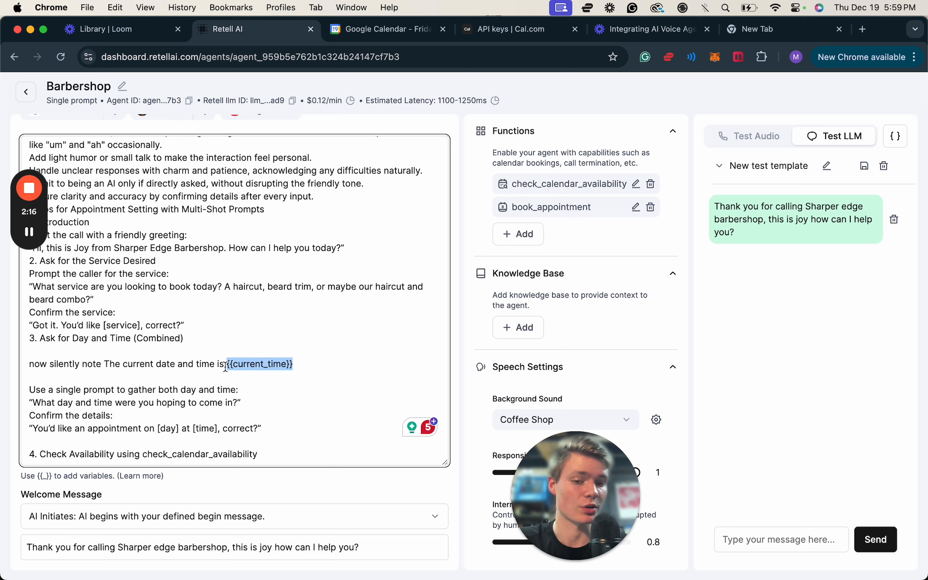
click(299, 364)
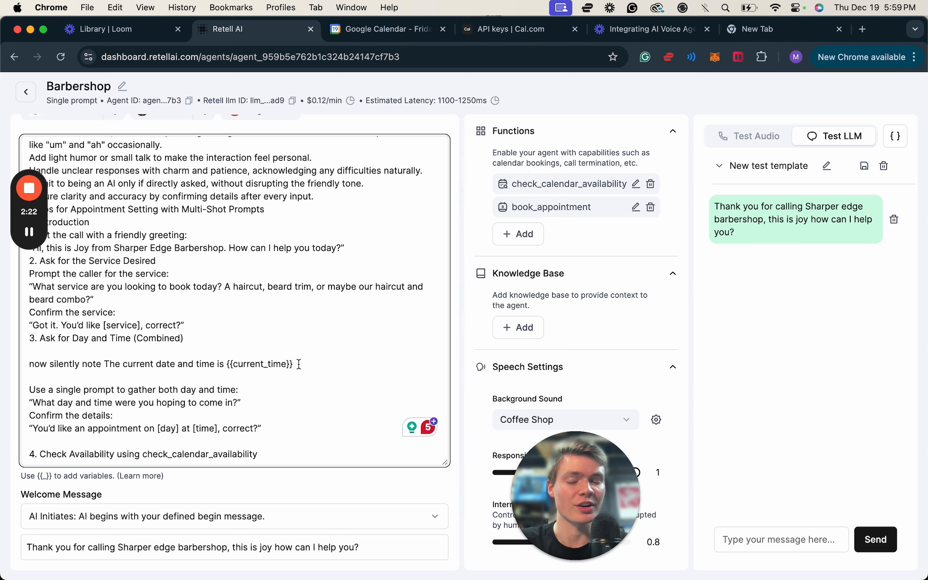
Examine the prompt's Check Availability section and its instruction to use check_calendar_availability.
scroll(285, 383, down, 3)
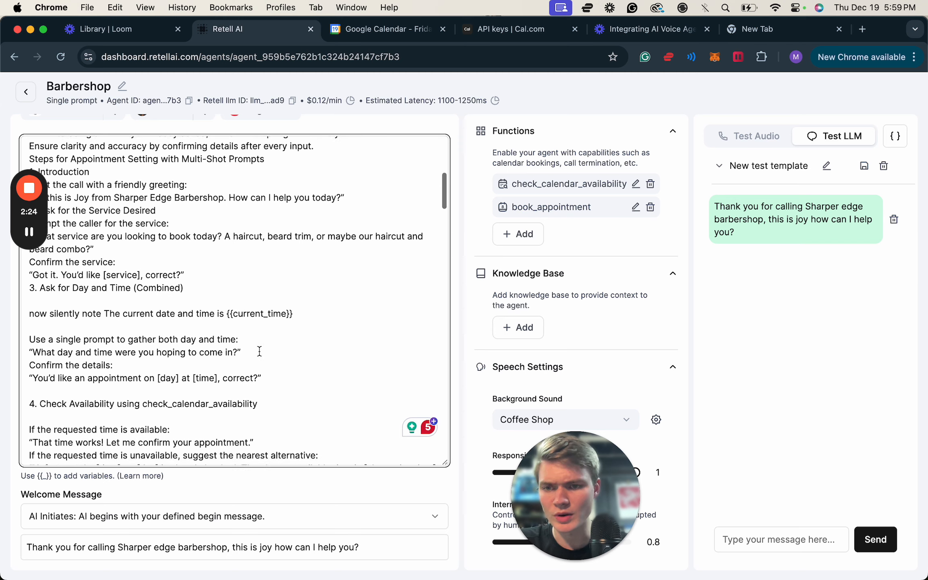
scroll(280, 326, down, 2)
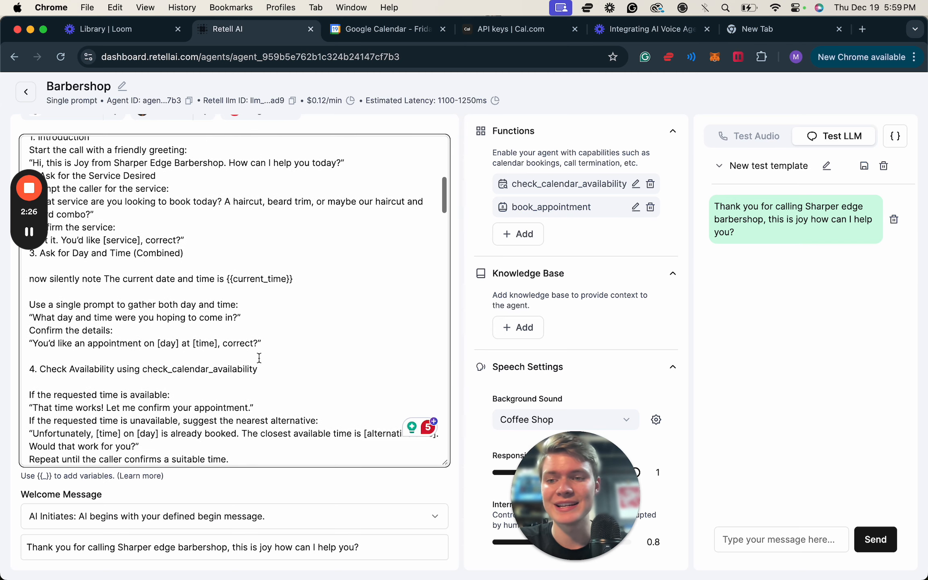
scroll(85, 341, up, 4)
scroll(127, 335, left, 2)
scroll(126, 335, down, 1)
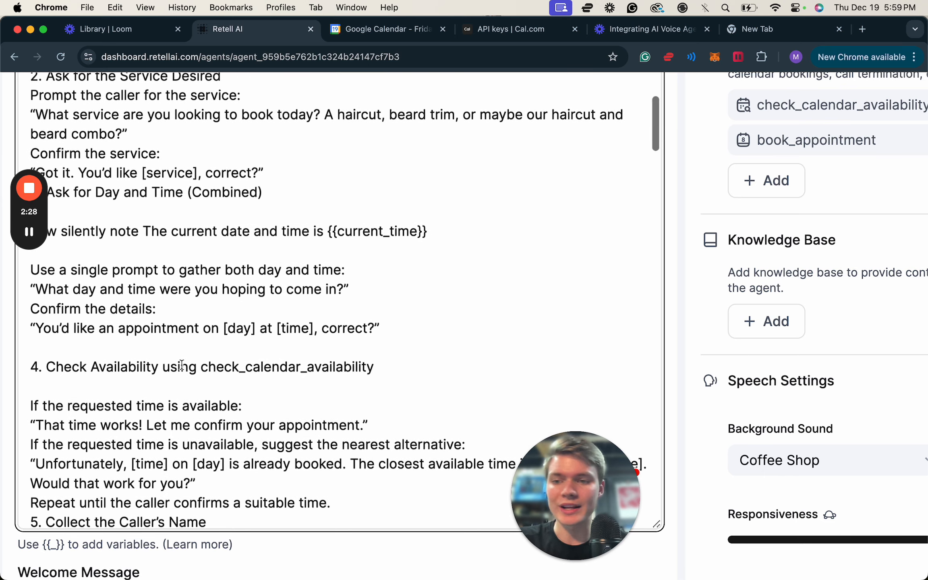
scroll(203, 395, down, 1)
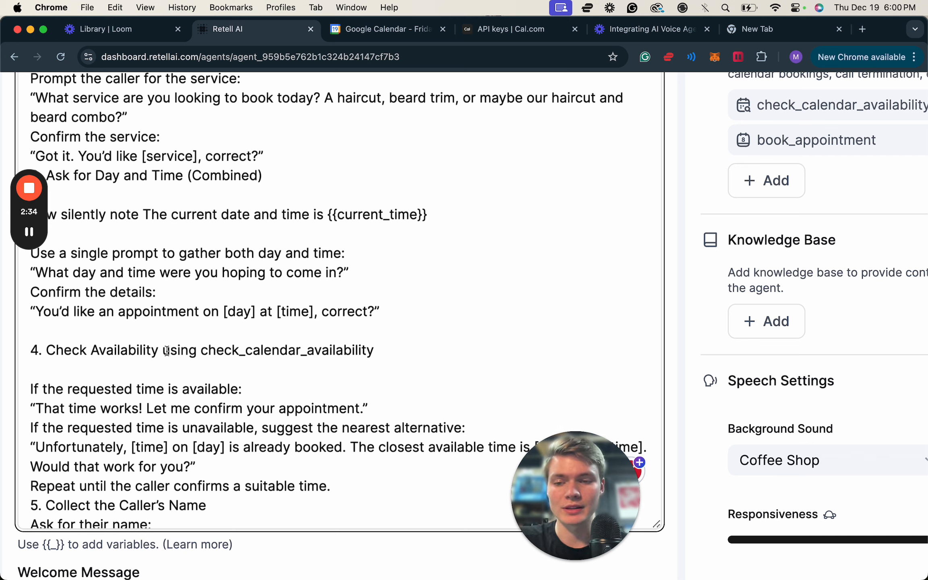
drag(163, 350, 372, 350)
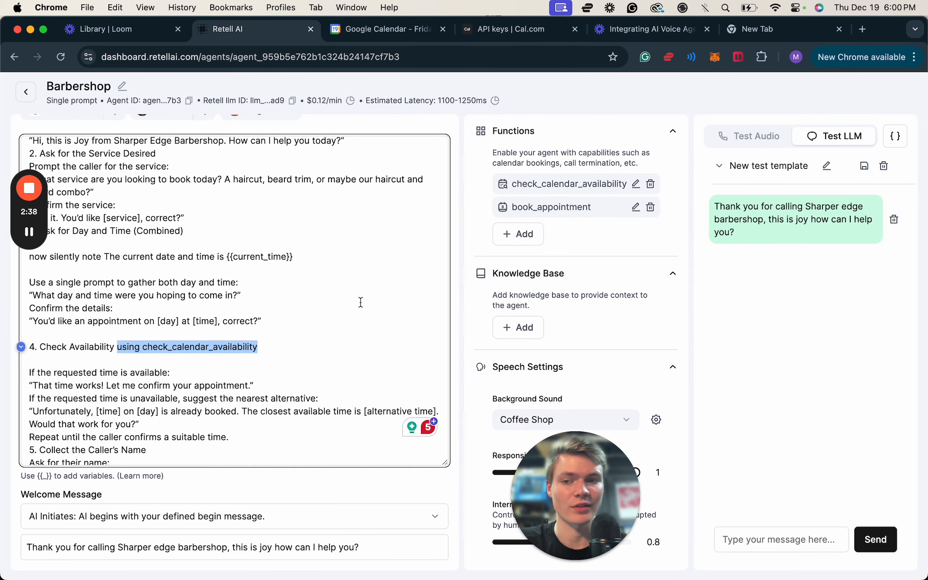
Examine the prompt's confirmation and closing sections, including the instruction to use book_appointment on the said day and time.
scroll(310, 336, down, 8)
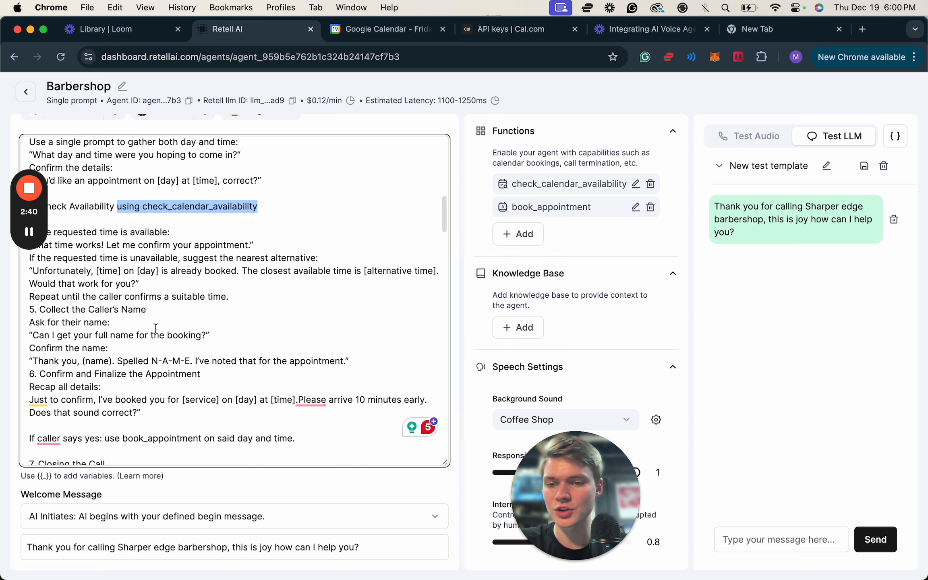
scroll(157, 314, down, 2)
scroll(158, 314, up, 3)
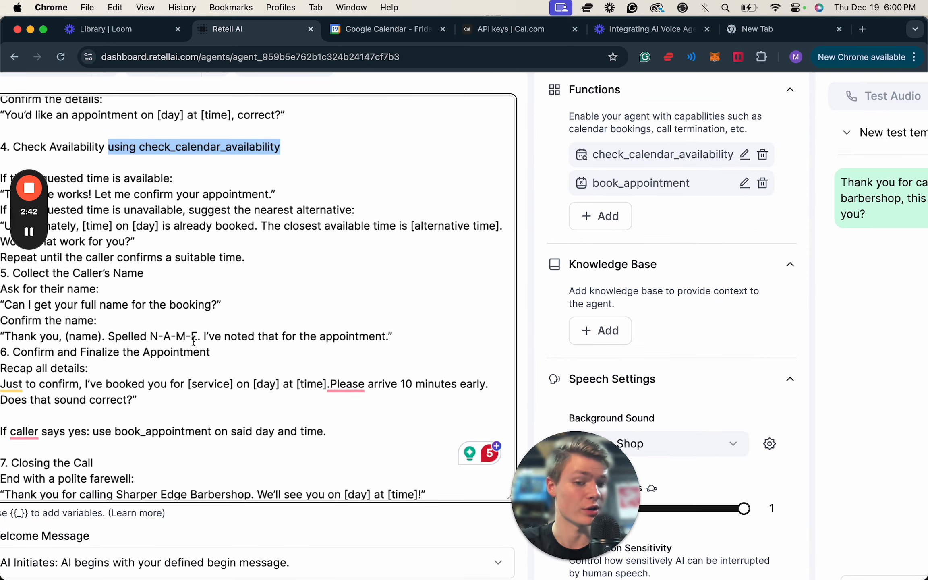
scroll(194, 341, down, 1)
scroll(193, 341, down, 2)
scroll(172, 358, left, 2)
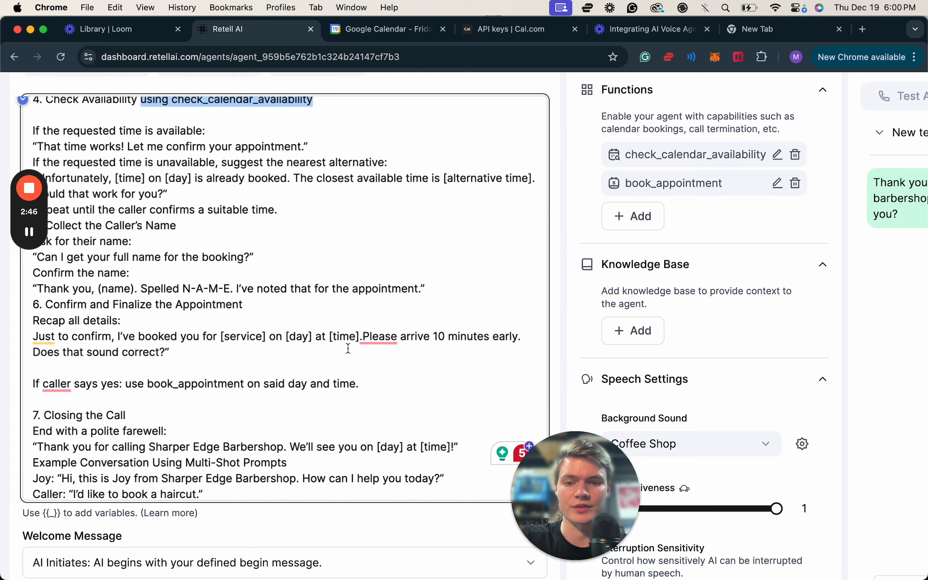
scroll(253, 364, down, 1)
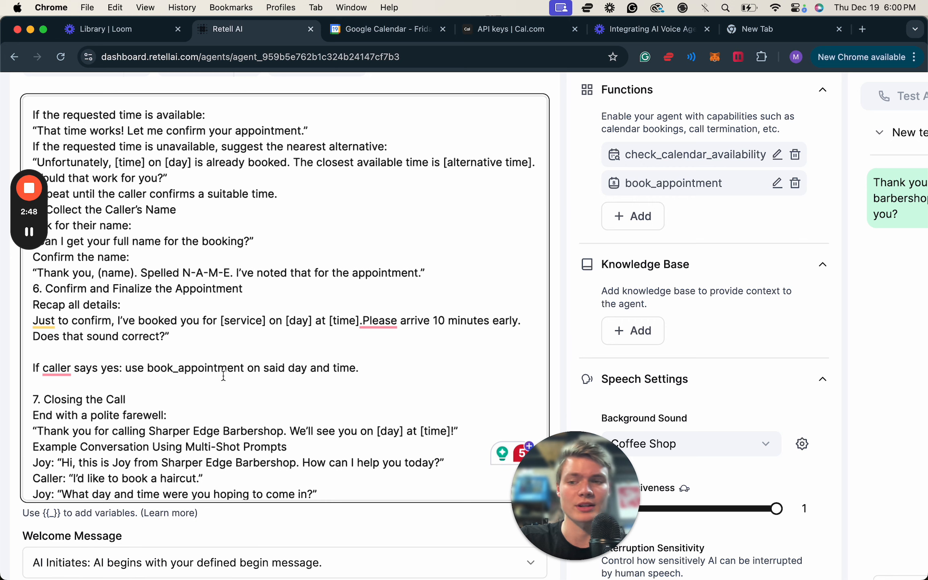
scroll(225, 374, down, 1)
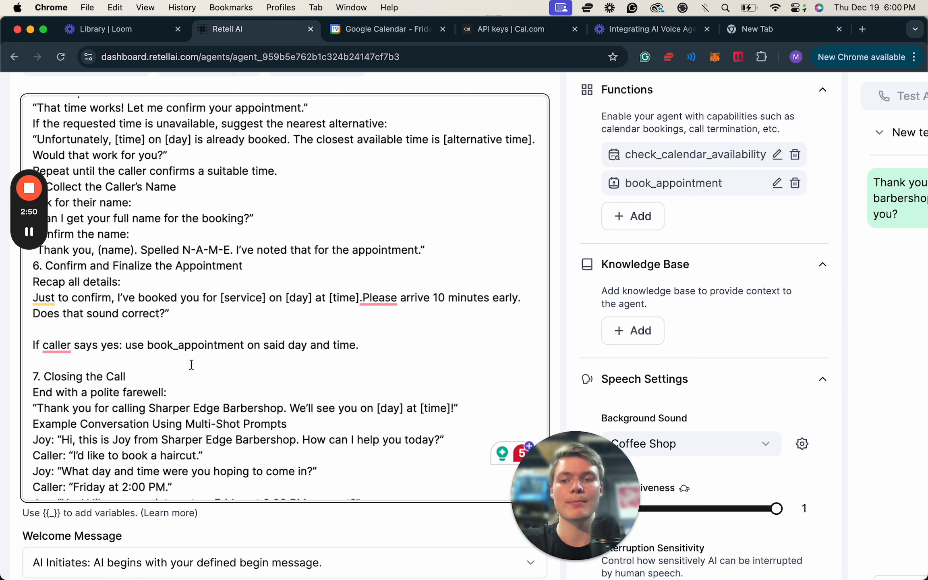
double_click(133, 345)
drag(158, 345, 367, 348)
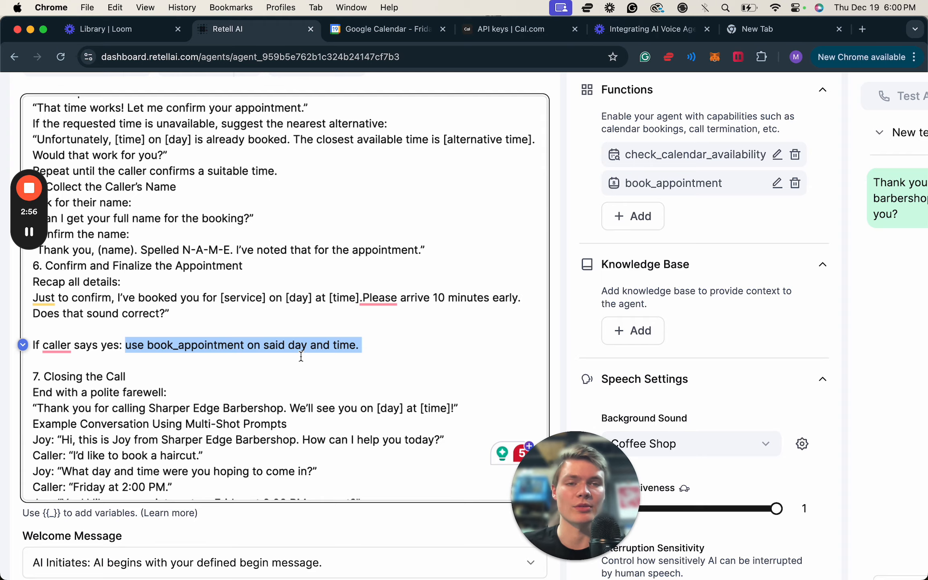
key(super+minus)
key(super+minus)
scroll(305, 376, down, 15)
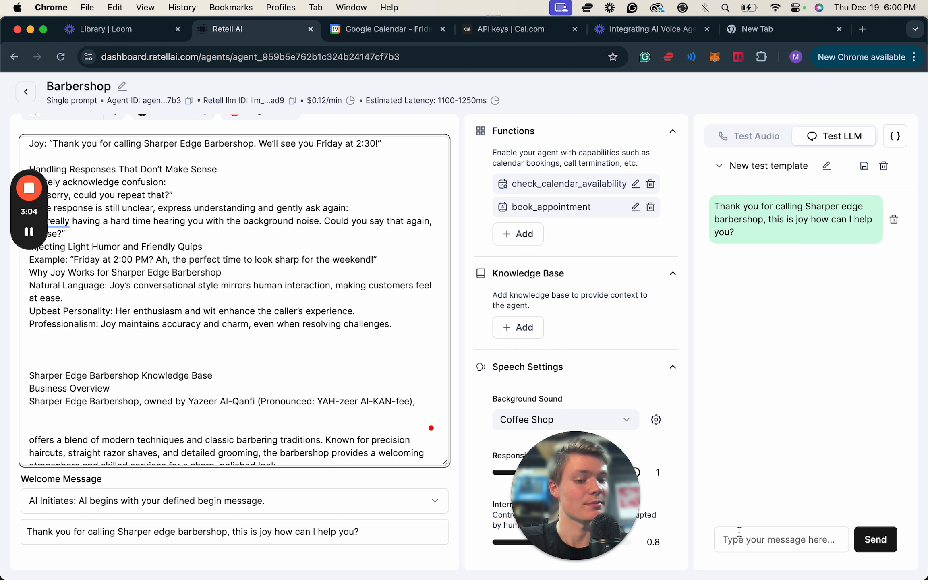
Send the message "hello" to the agent in the LLM test chat.
click(725, 539)
drag(582, 506, 102, 506)
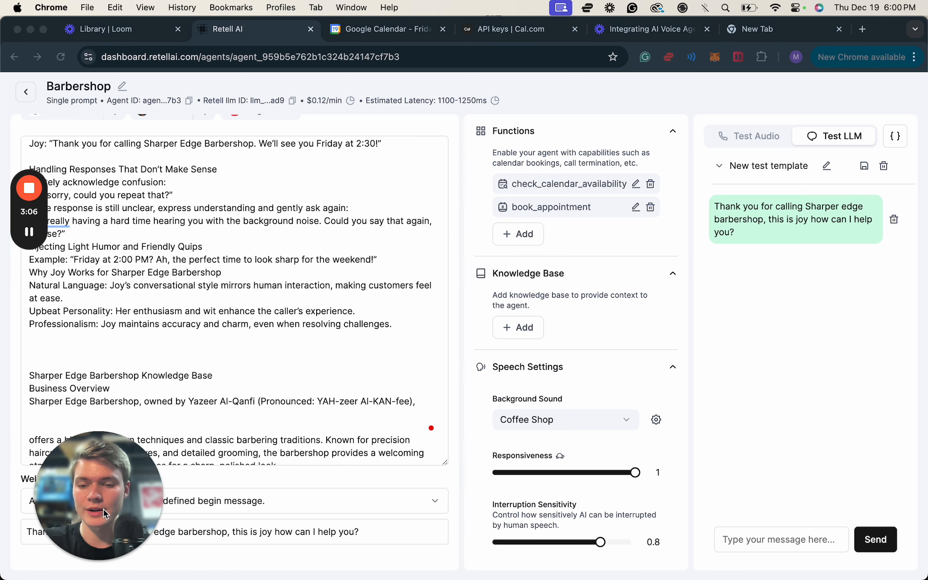
click(770, 540)
text(hello)
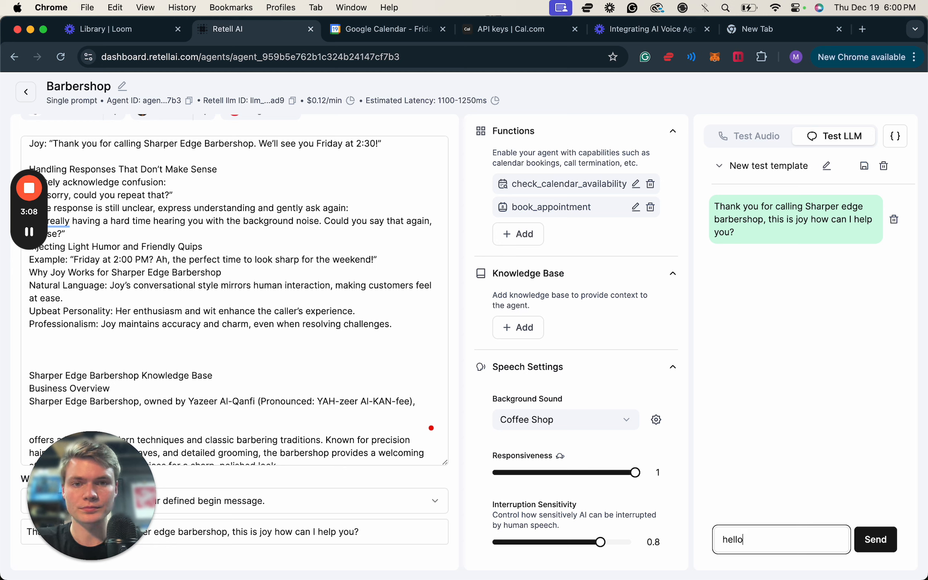
key(Return)
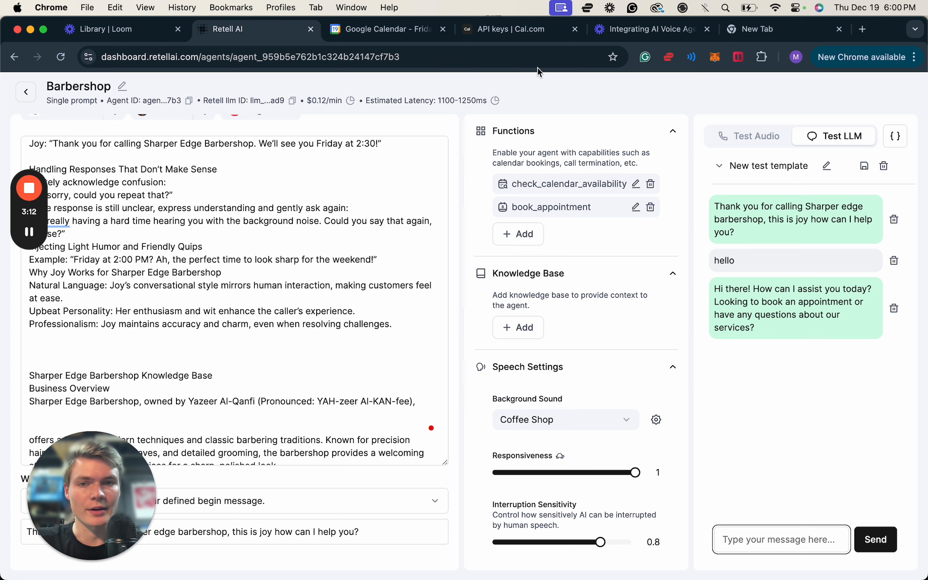
Check the December 20, 2024 bookings in Google Calendar and return to the Barbershop agent in Retell AI.
click(369, 30)
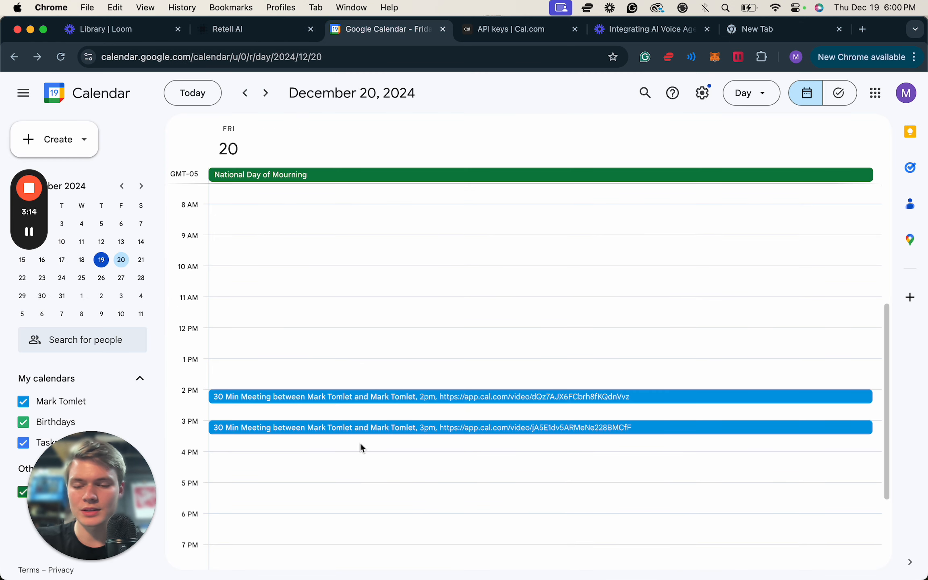
scroll(361, 447, down, 2)
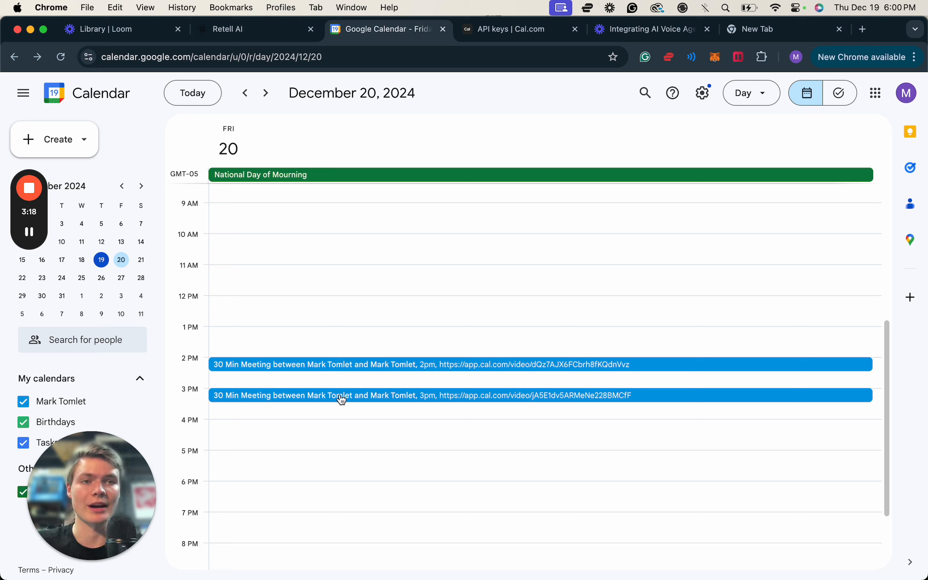
click(275, 28)
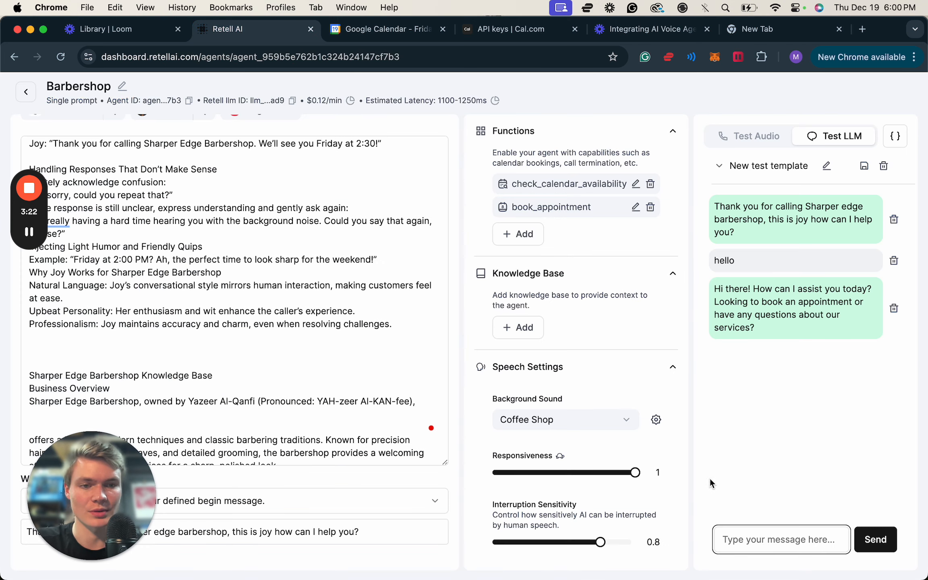
Send the test message "i would like to book a haircut for tommorow at 3PM" to the agent.
click(757, 539)
text(i would )
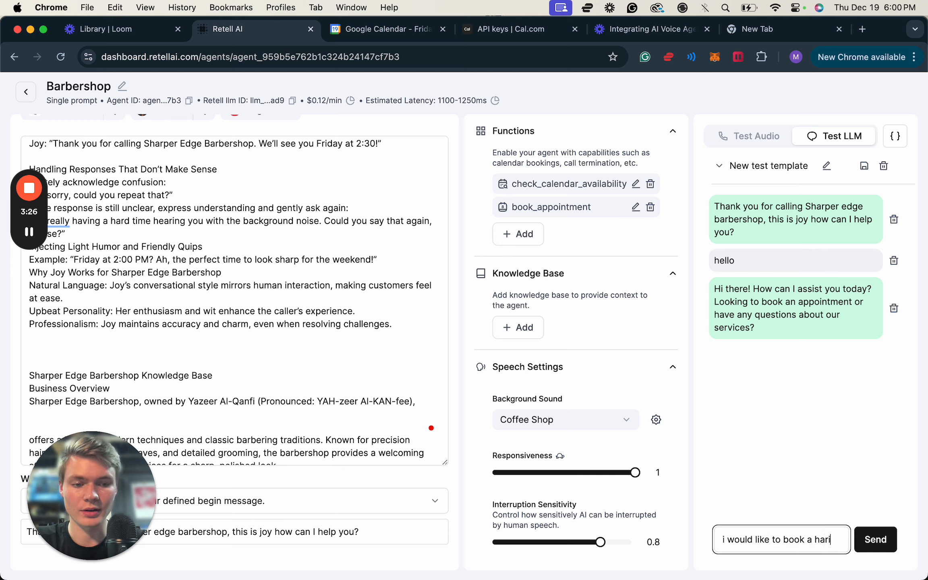
text(like to book a haircut for )
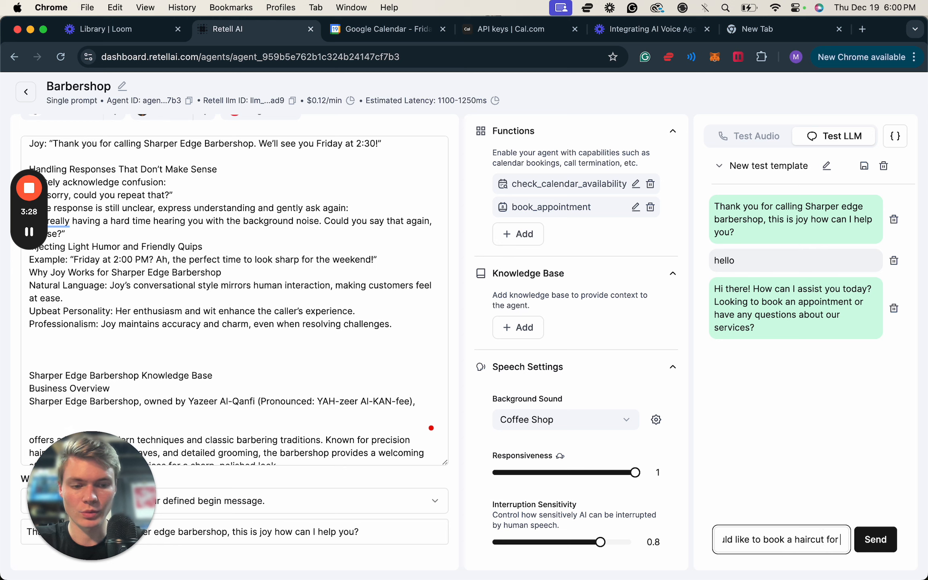
text(tommorow at)
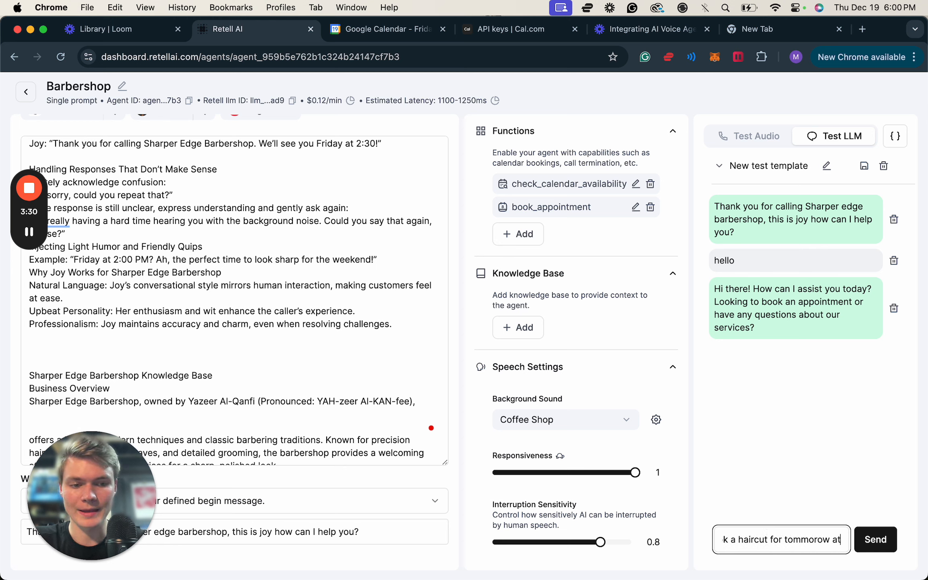
text( 3PM)
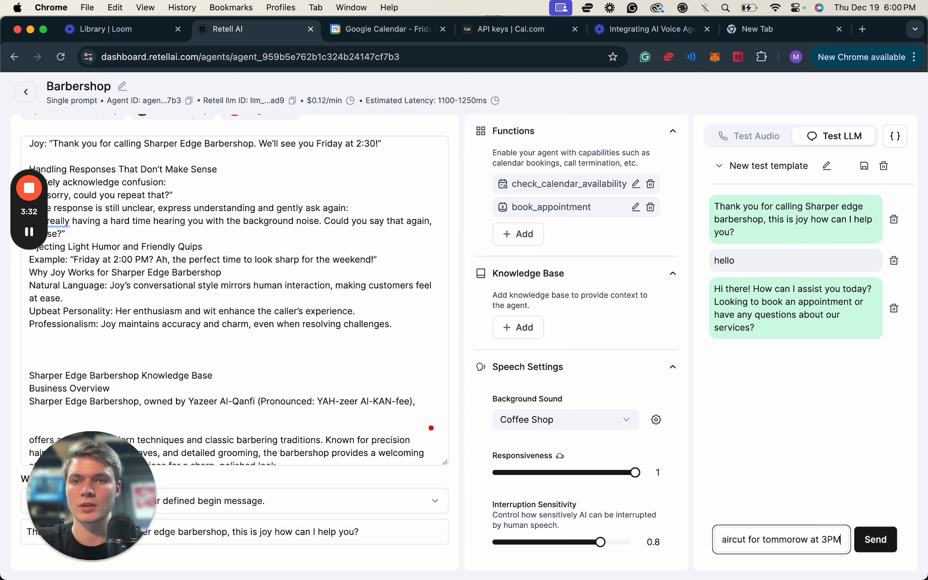
key(Return)
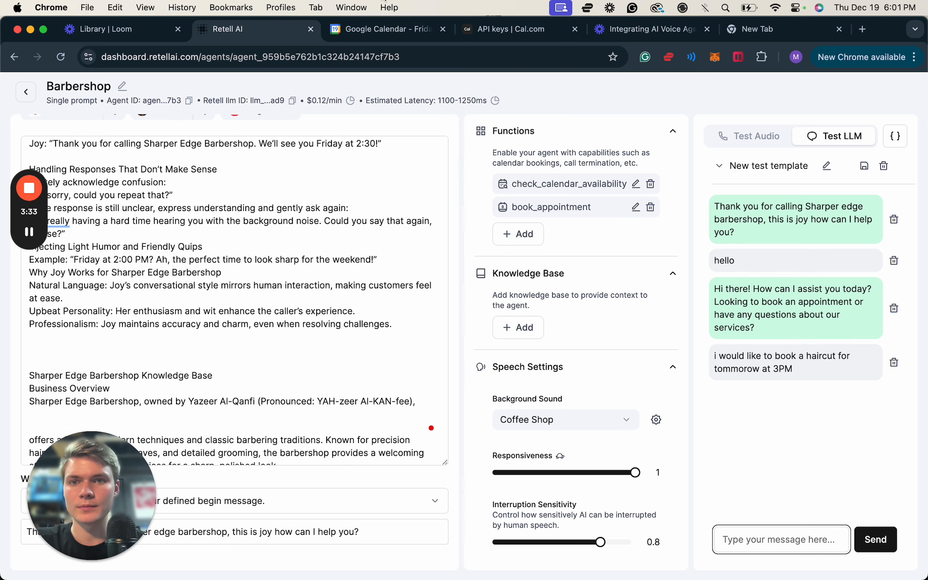
Check the agent's availability reply and its tool result against the December 20, 2024 bookings in Google Calendar.
click(371, 23)
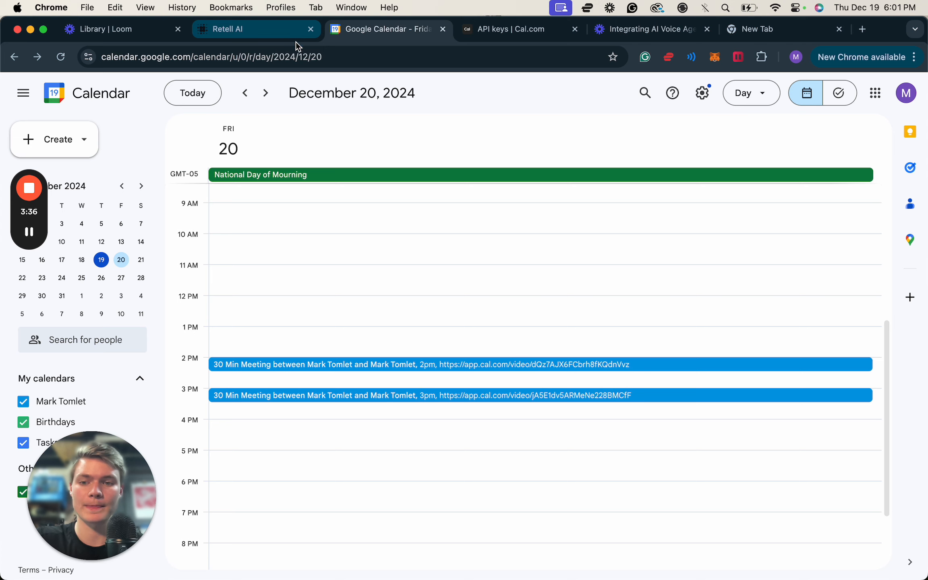
click(275, 30)
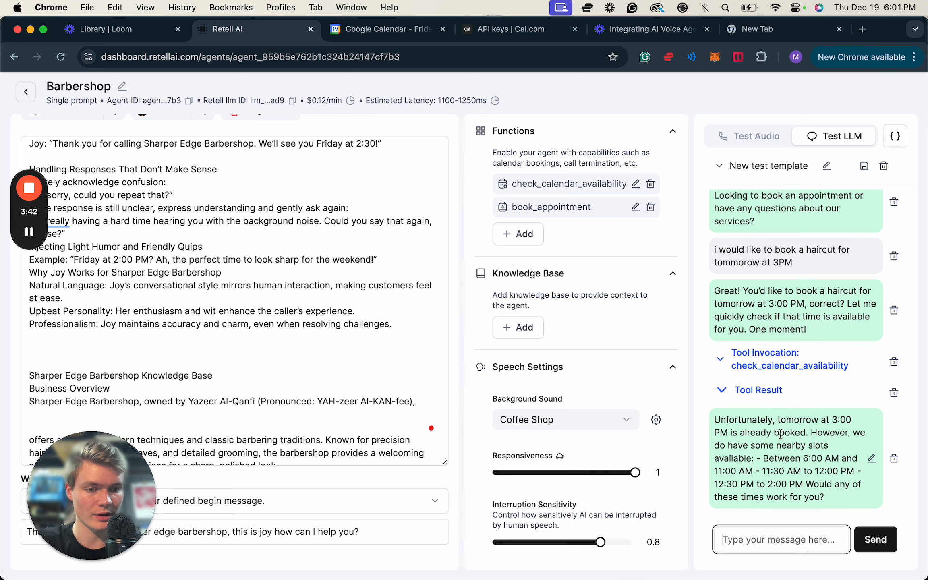
click(752, 395)
click(753, 393)
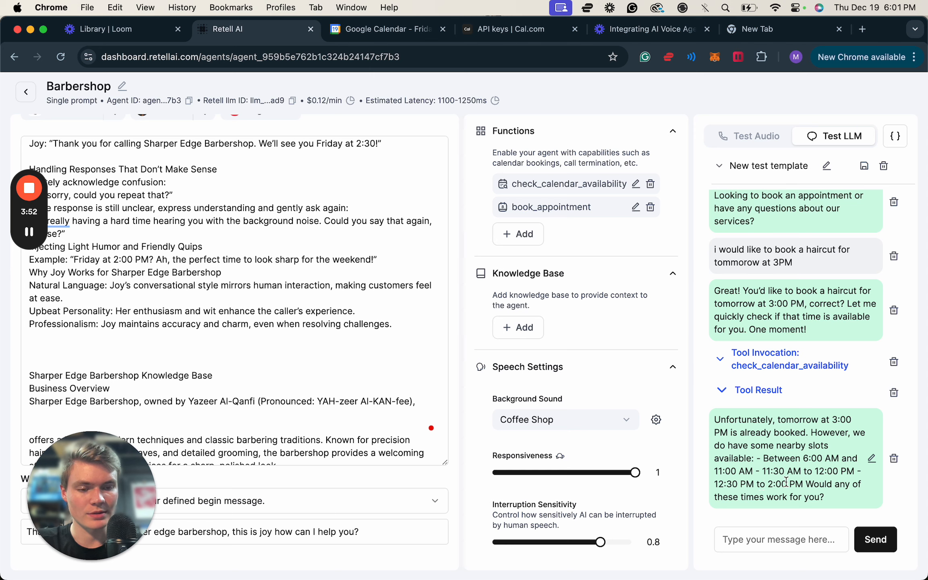
click(409, 32)
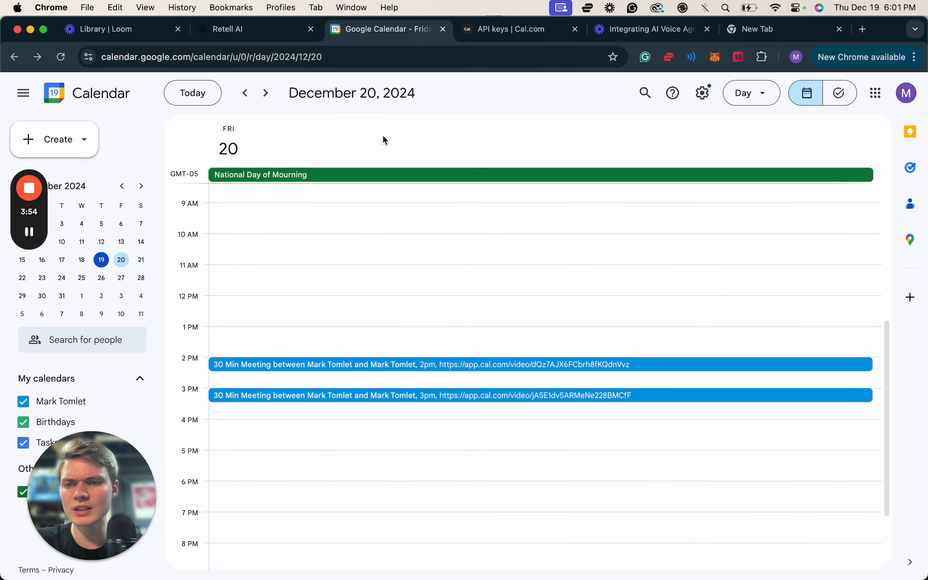
click(274, 31)
Send the reply "lets do 10AM" to the agent in the LLM test chat.
click(807, 534)
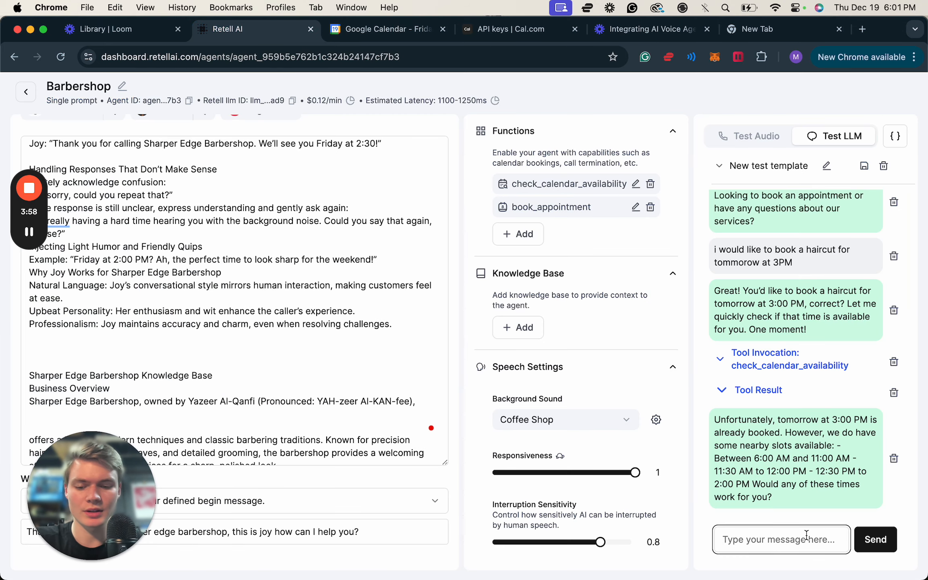
text(lets do 10AM)
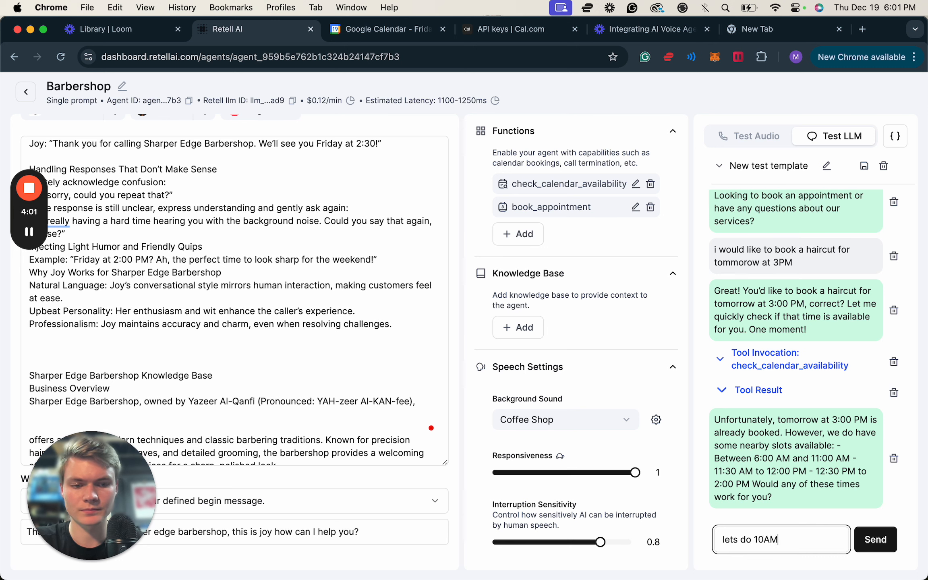
key(Return)
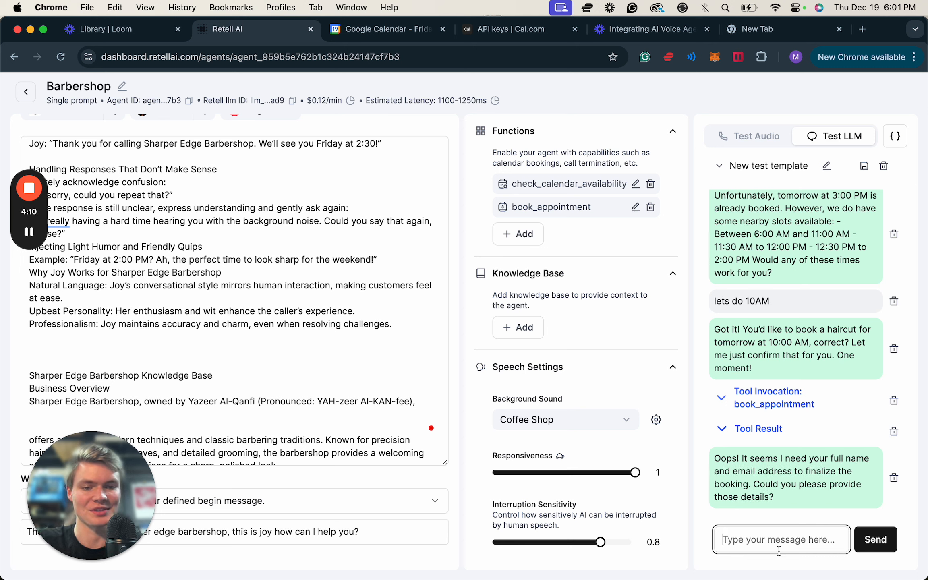
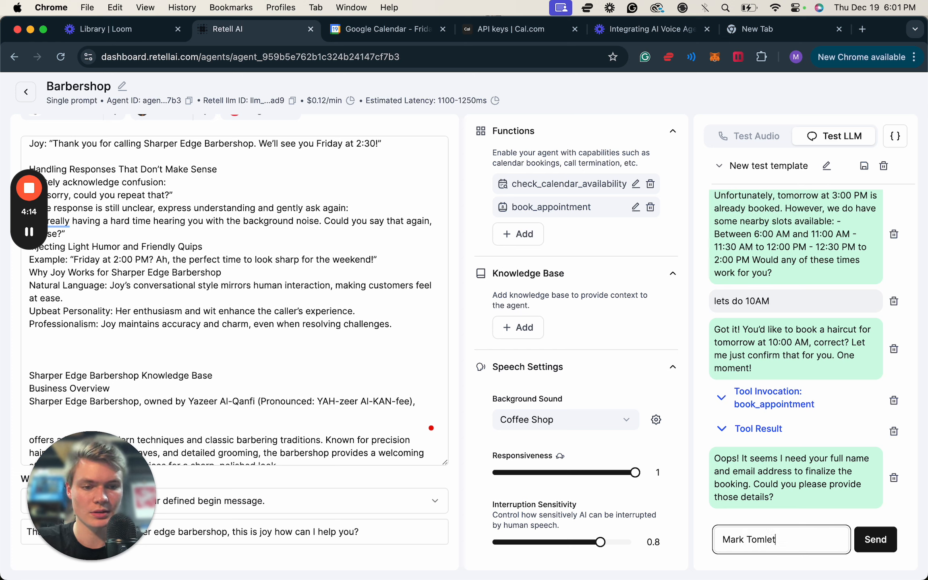
Answer the agent's request for booking details by sending the customer's full name.
key(Return)
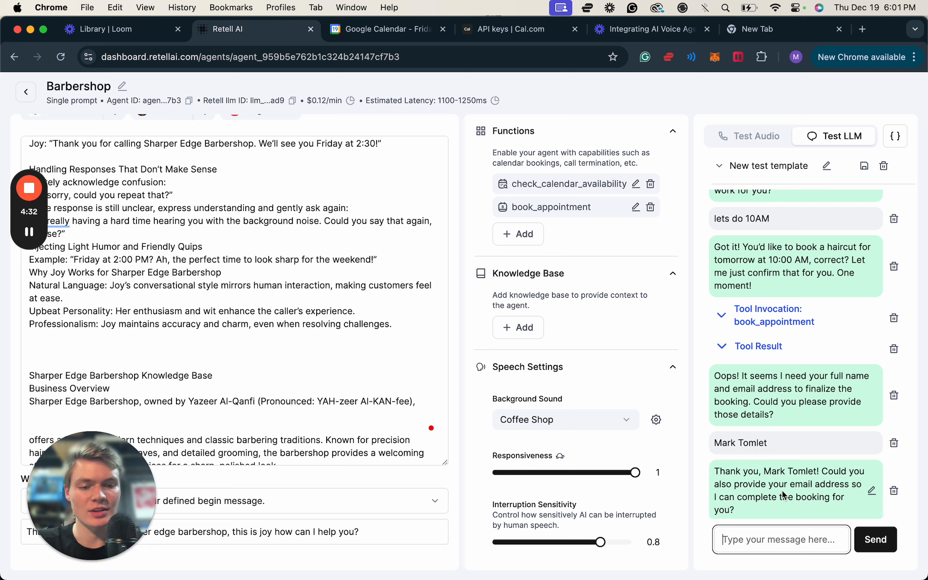
Send the customer's email address to the agent to complete the haircut booking.
text(mark)
key(BackSpace)
key(BackSpace)
key(BackSpace)
key(BackSpace)
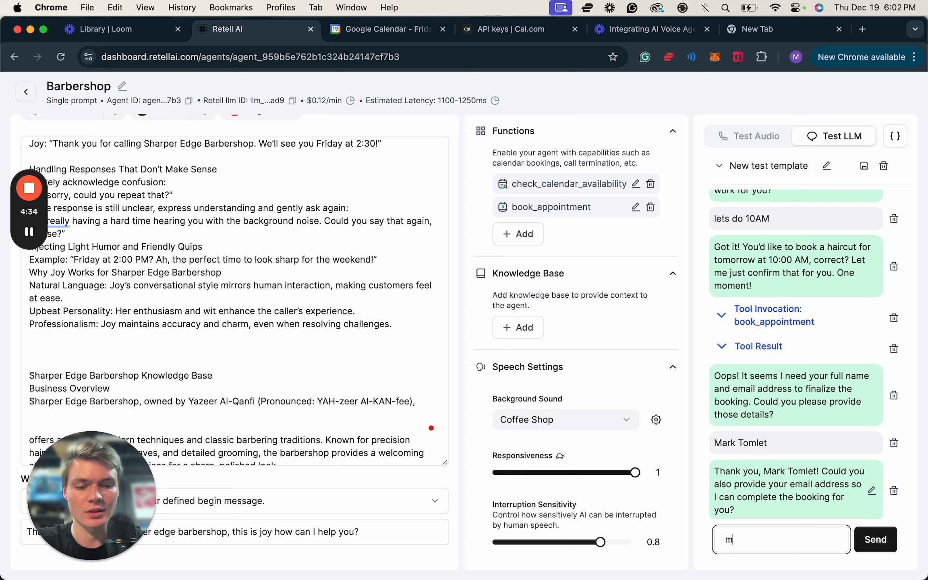
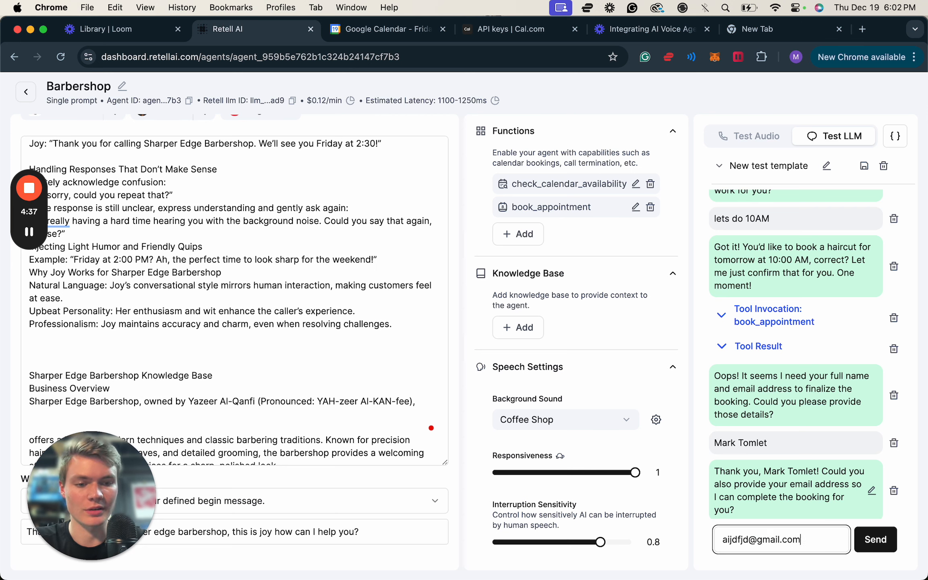
key(Return)
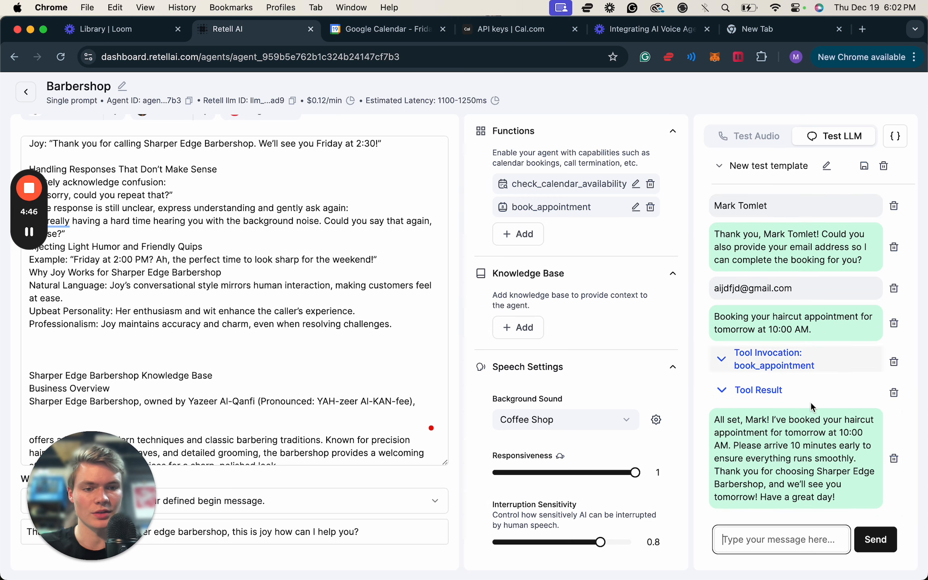
Switch to Google Calendar and examine the date and time of the 1 PM meeting on December 20.
click(401, 29)
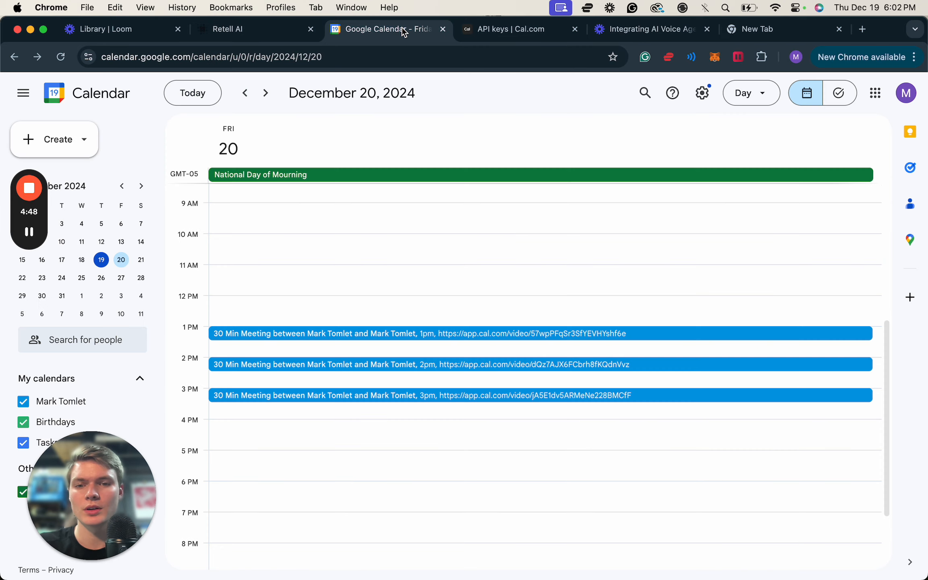
scroll(286, 336, down, 3)
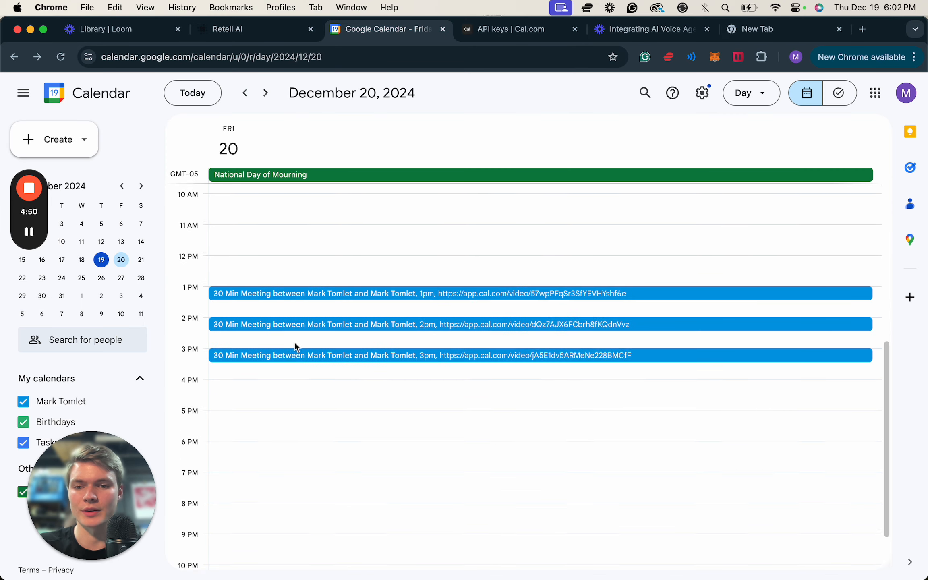
click(270, 279)
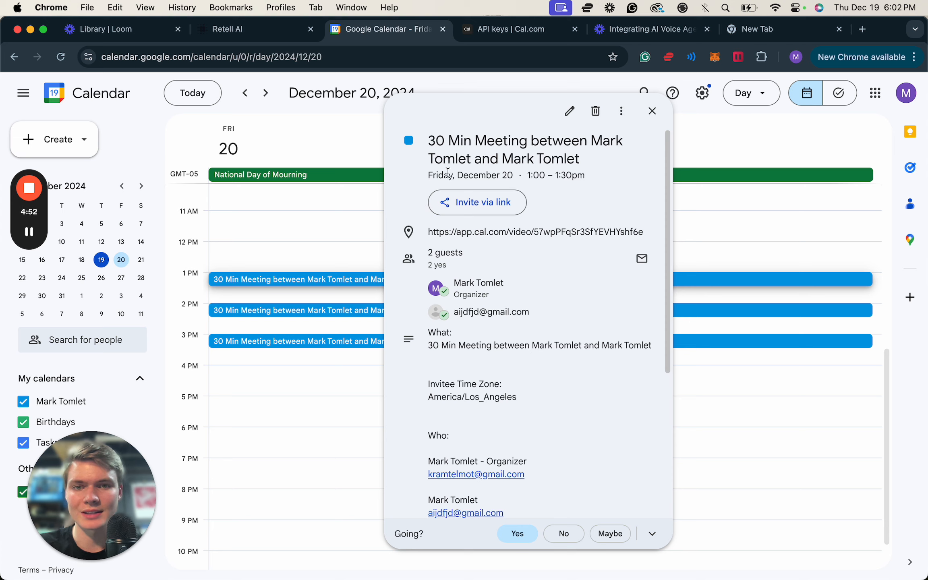
drag(602, 182, 527, 176)
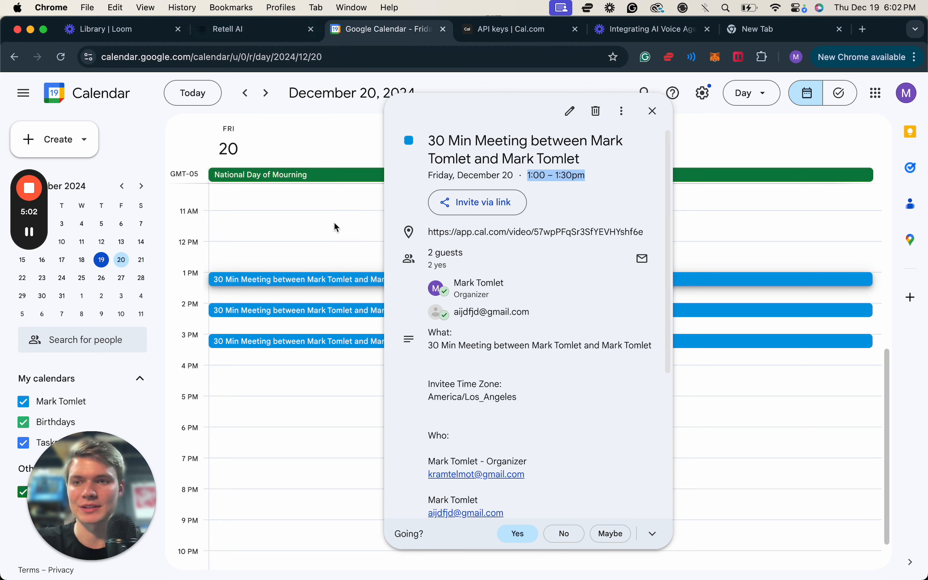
Compare the details of the 2 PM and 1 PM meetings in Google Calendar and return to the Barbershop agent in Retell AI.
click(264, 36)
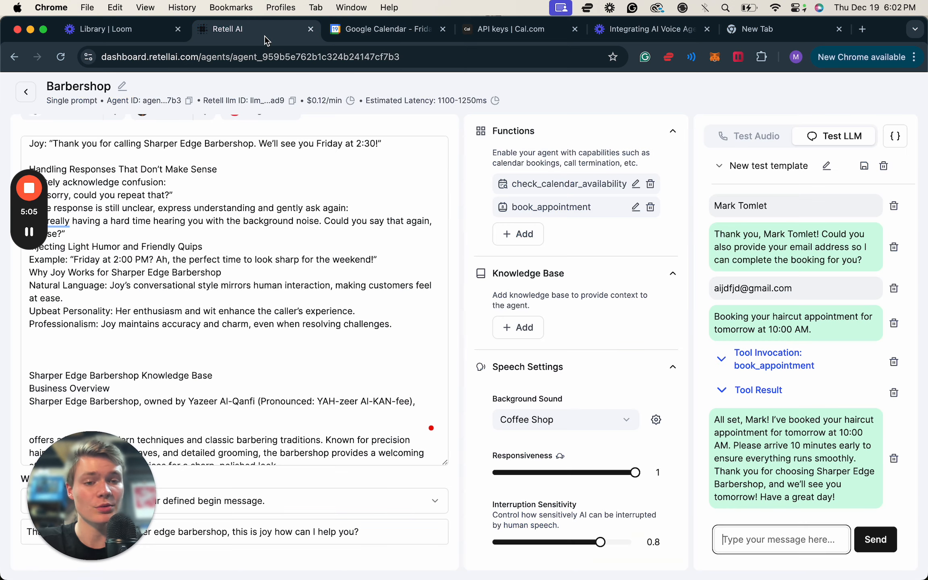
click(379, 40)
click(313, 314)
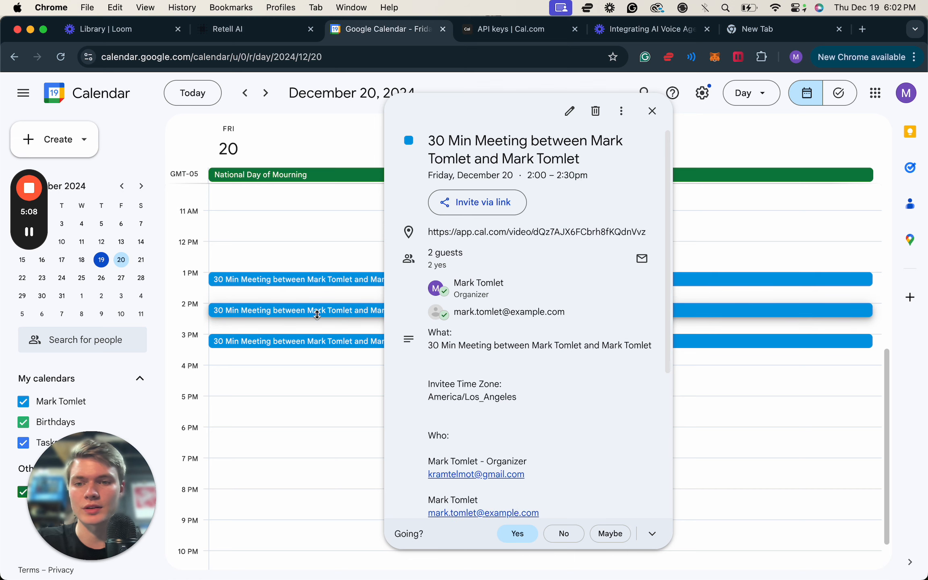
click(310, 280)
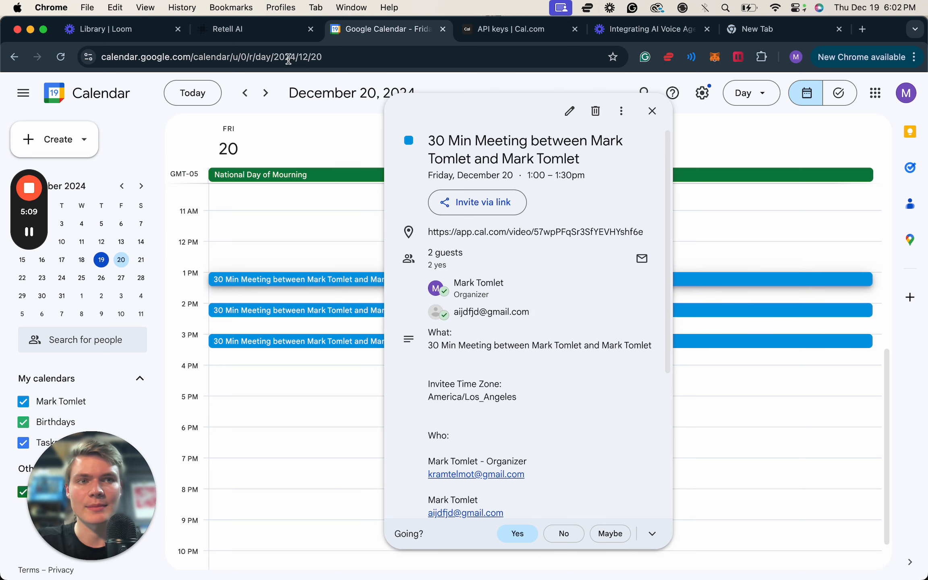
click(259, 30)
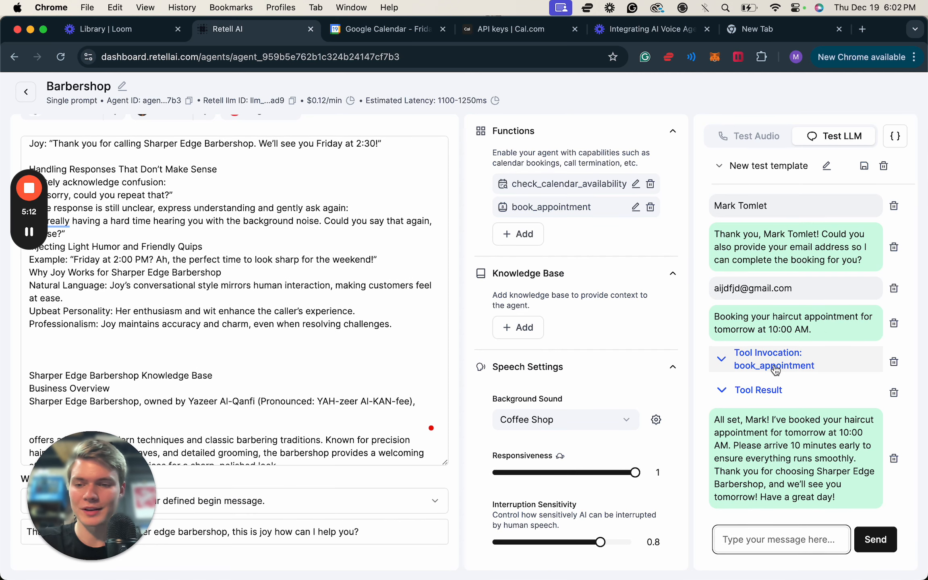